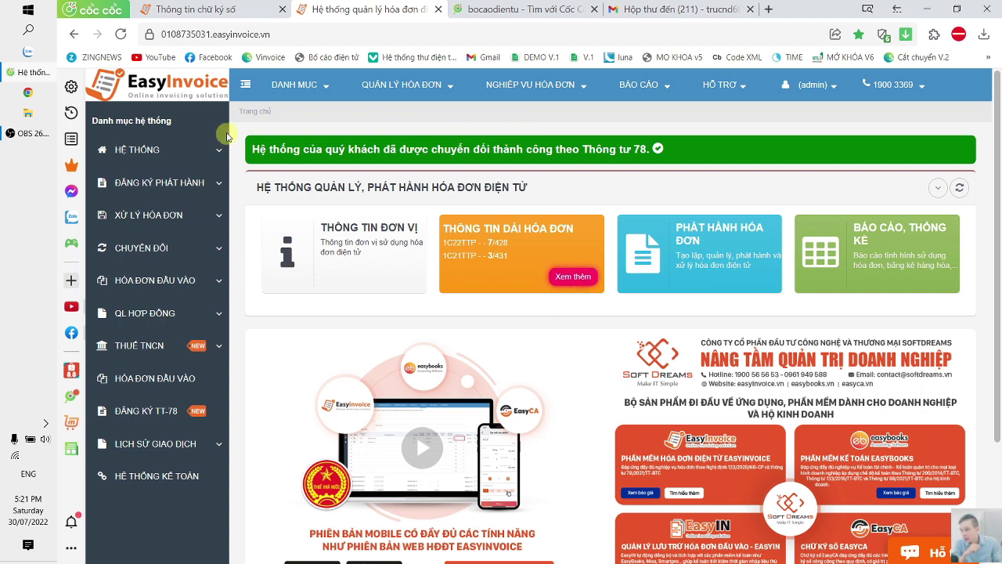
# - Open the invoice list and start a new invoice with form number 1C22TTP
pyautogui.moveTo(444, 90)
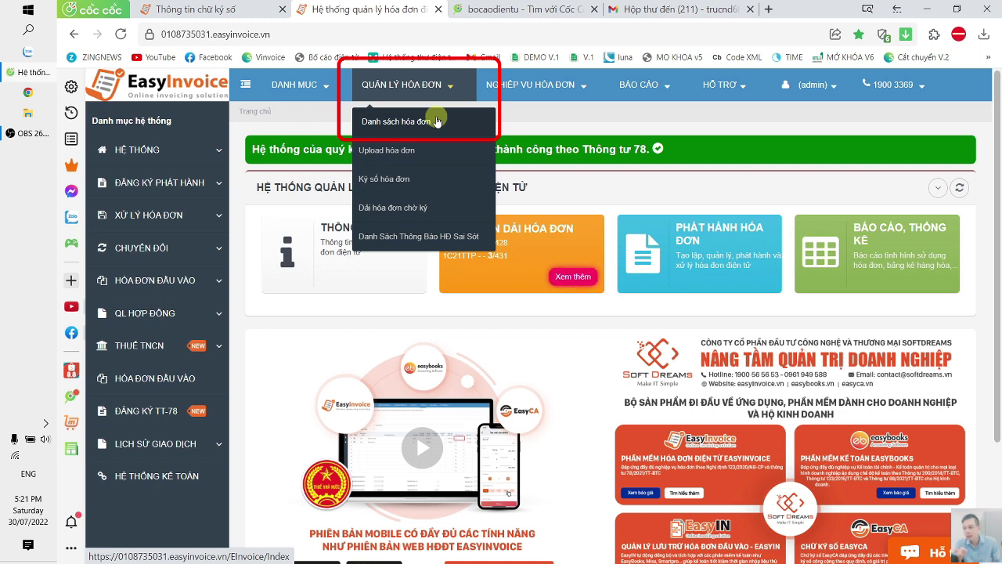
pyautogui.click(436, 121)
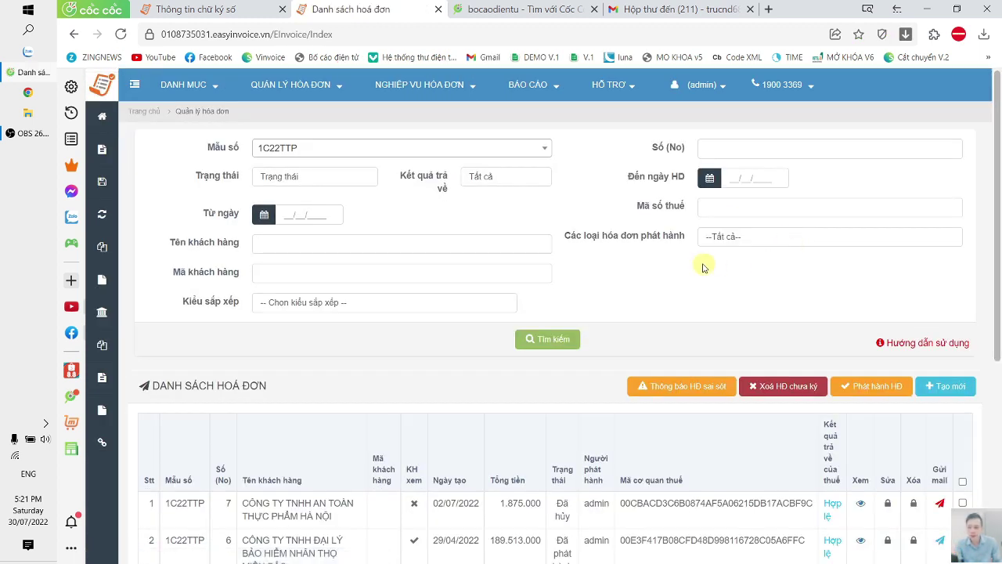
pyautogui.click(358, 148)
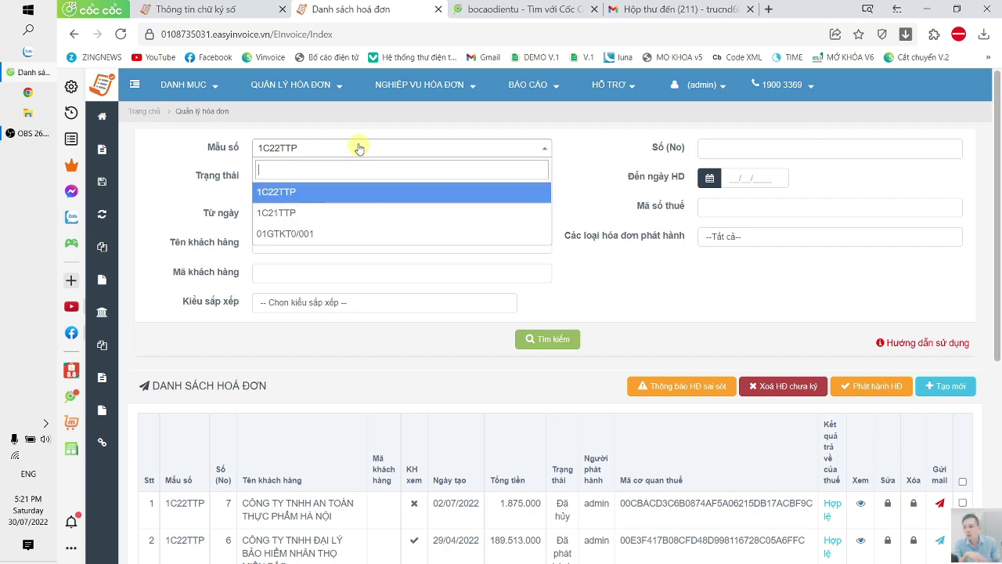
pyautogui.click(213, 156)
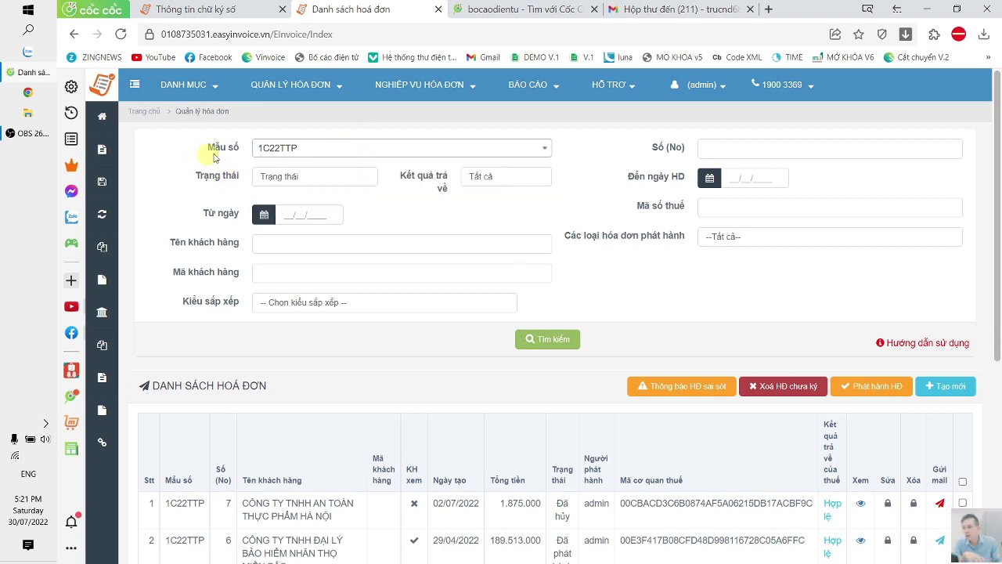
pyautogui.click(402, 148)
pyautogui.click(623, 150)
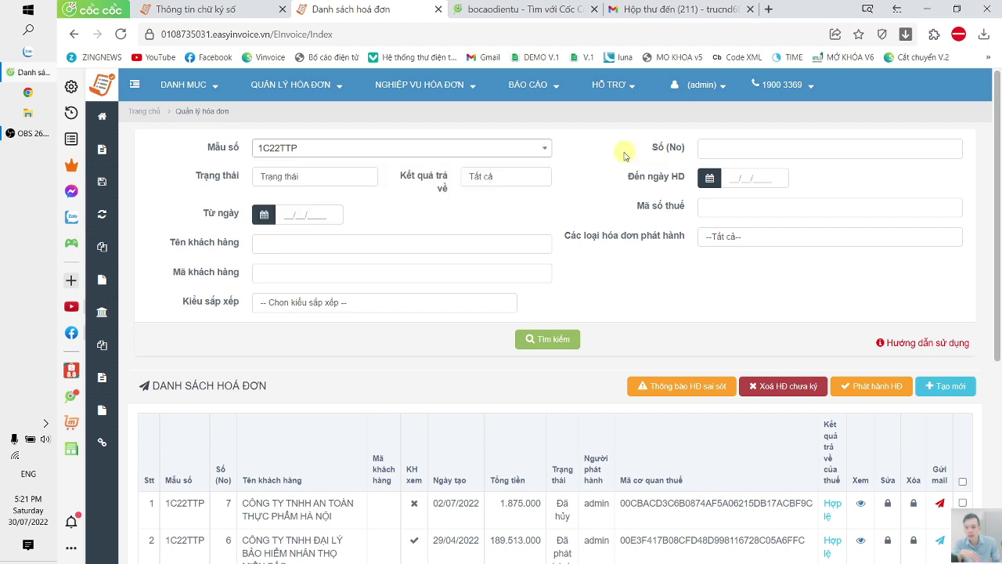
pyautogui.click(947, 386)
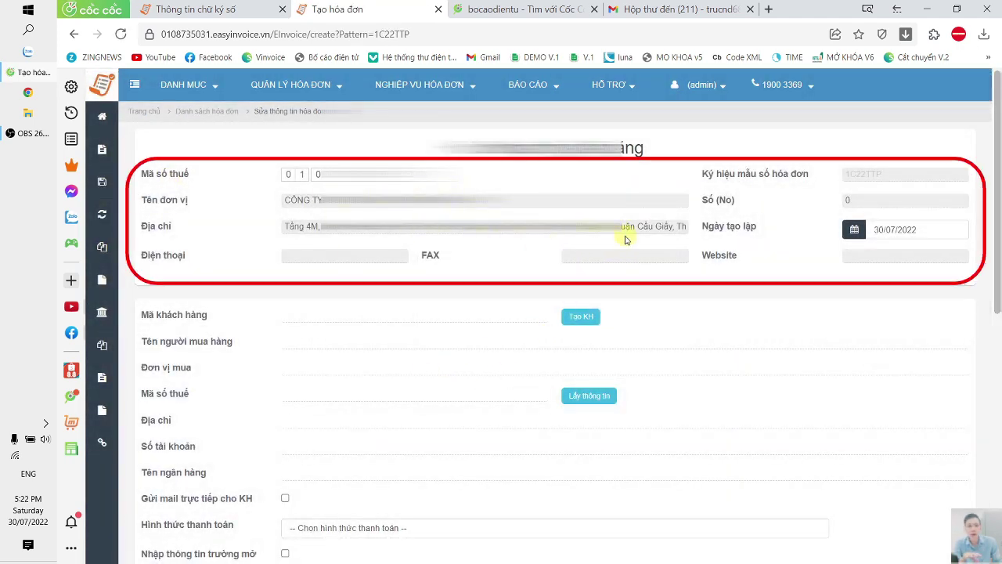
pyautogui.scroll(-1, 347, 278)
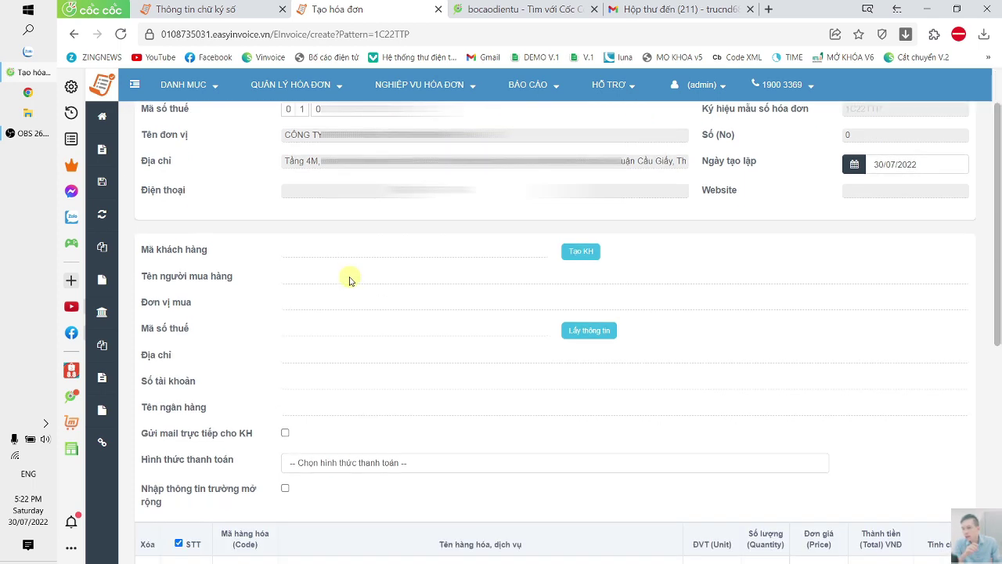
pyautogui.scroll(1, 347, 278)
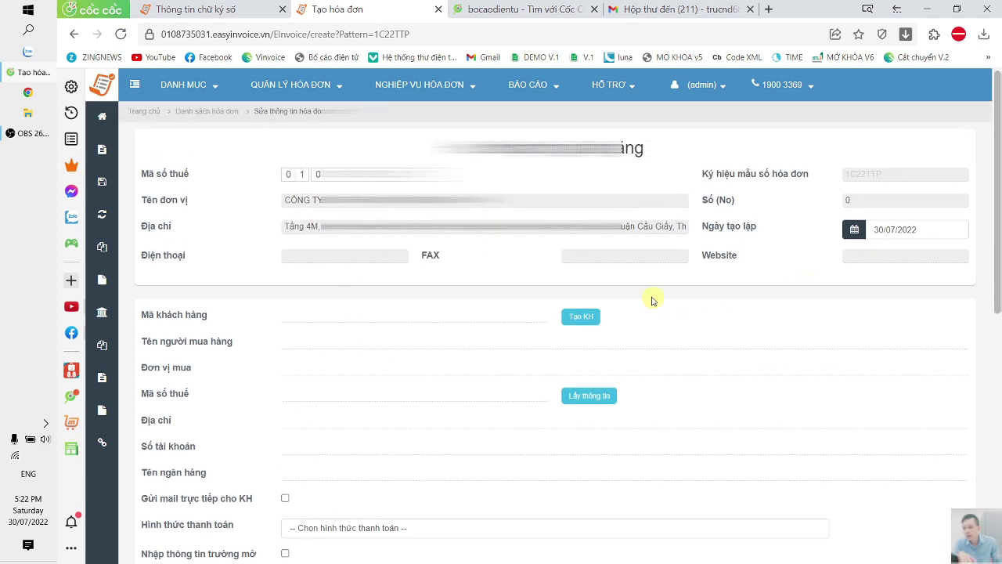
pyautogui.scroll(-1, 817, 310)
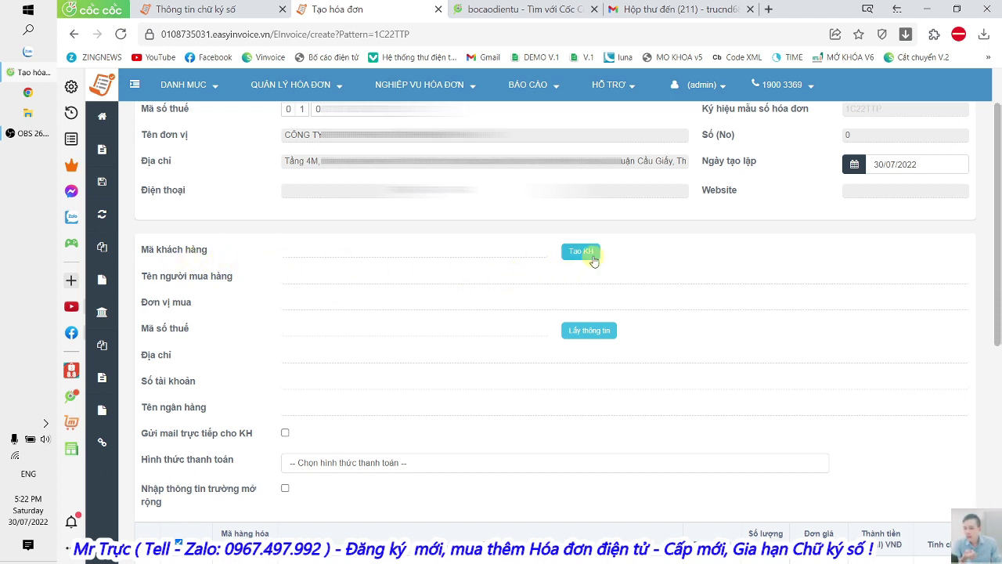
pyautogui.click(196, 85)
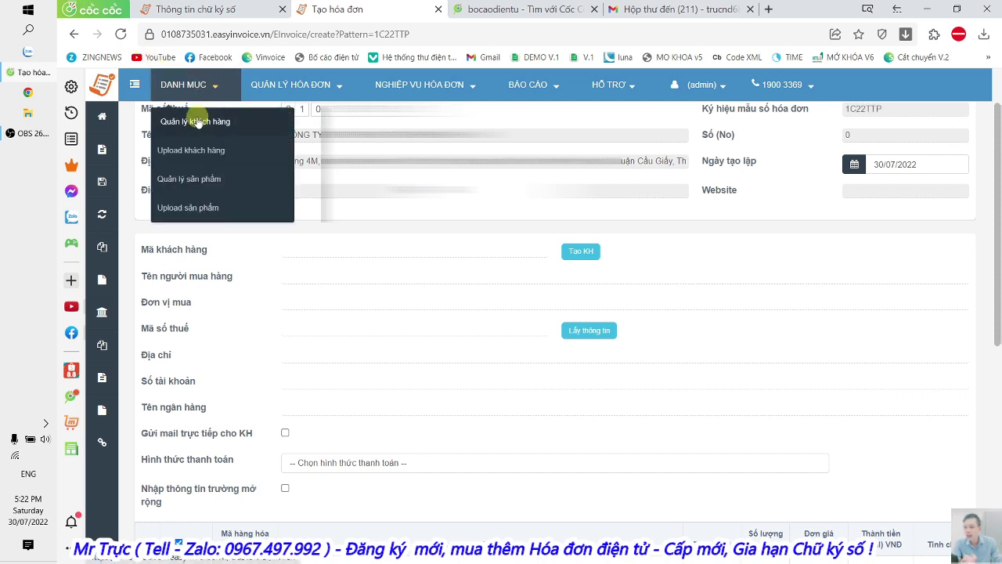
pyautogui.click(720, 284)
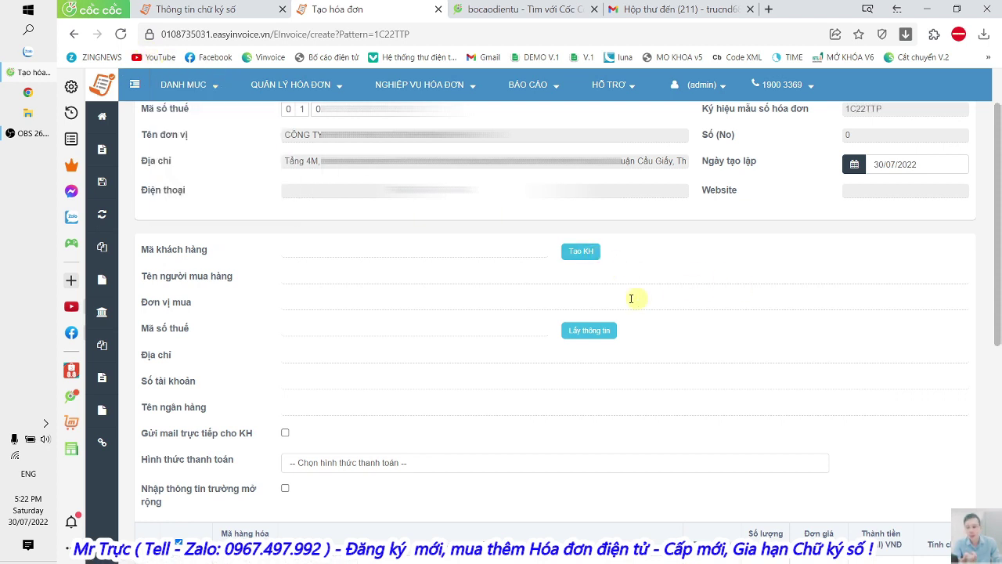
# - Start creating a customer from the invoice form, enter the company's tax code and retrieve its registered details
pyautogui.click(582, 252)
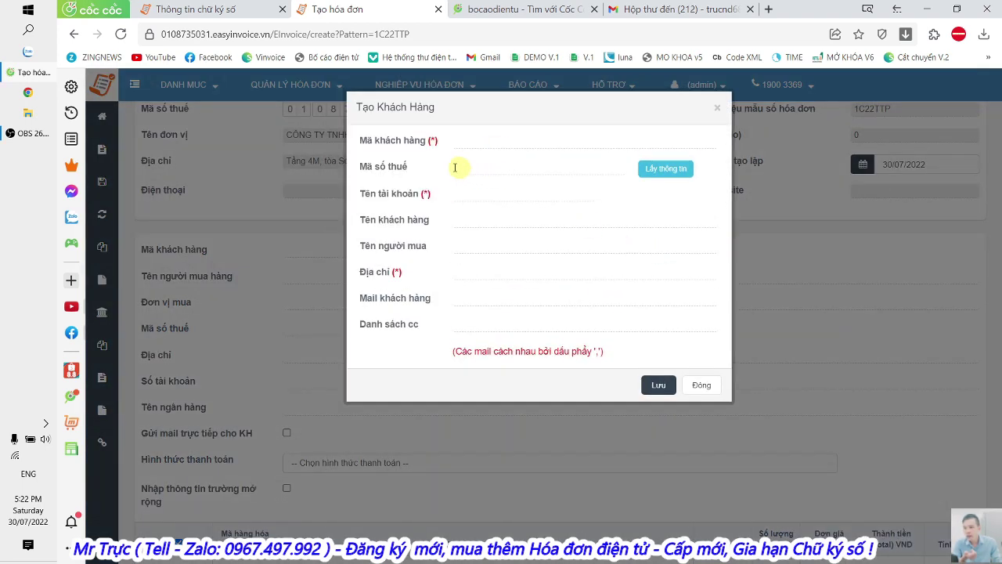
pyautogui.click(509, 167)
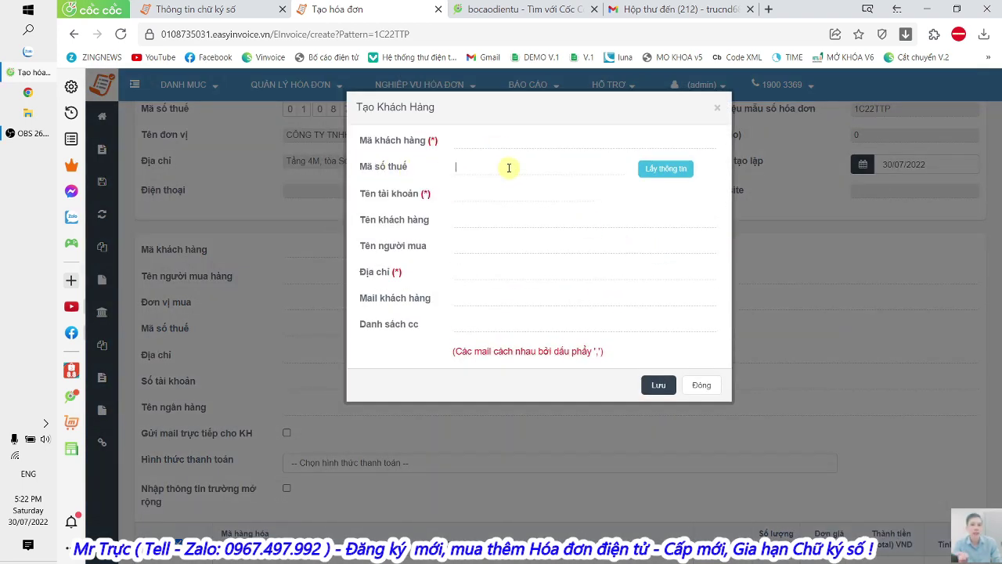
pyautogui.write('0')
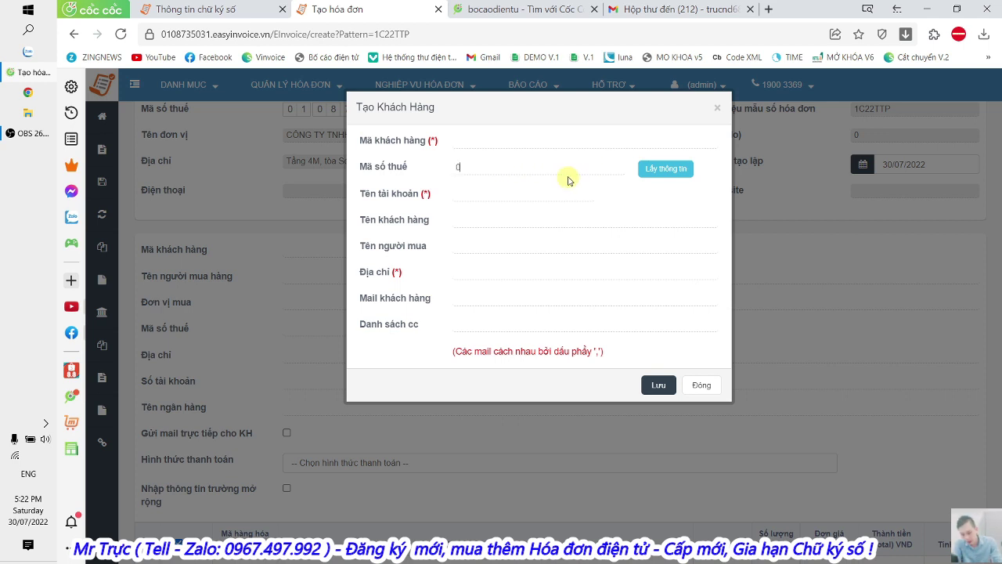
pyautogui.write('300')
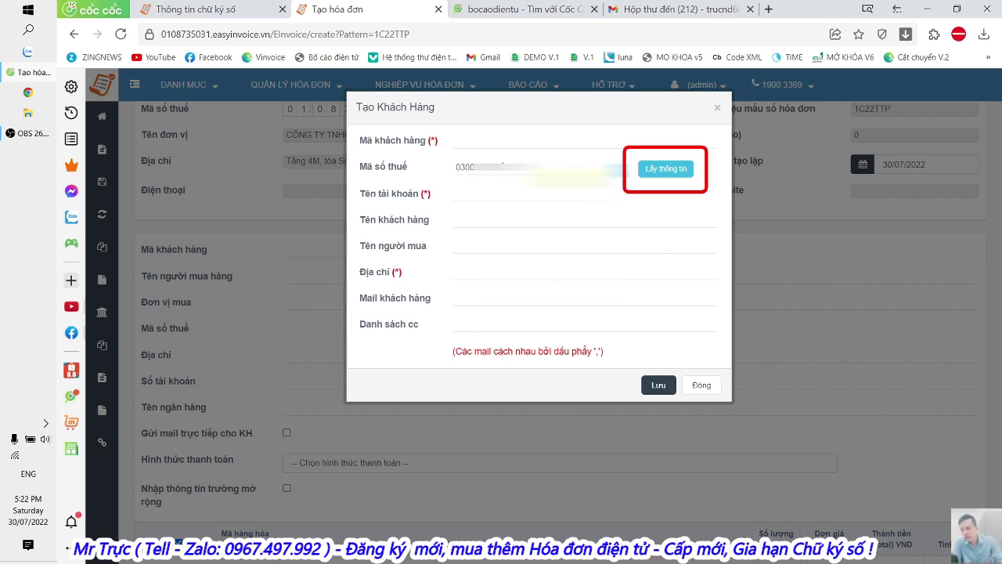
pyautogui.click(670, 168)
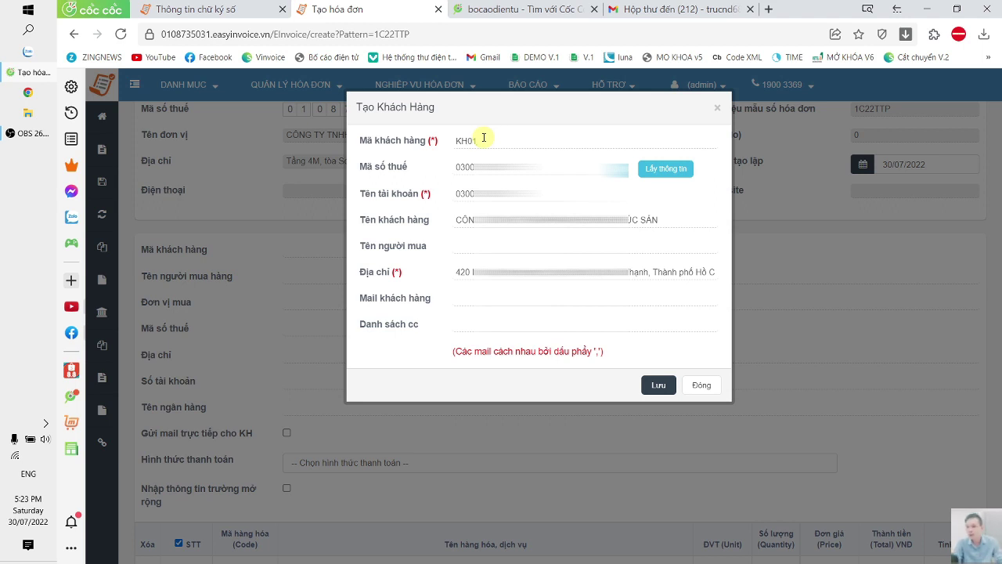
# - Fill in the new customer's code and e-mail address, and save the customer to the invoice
pyautogui.click(484, 138)
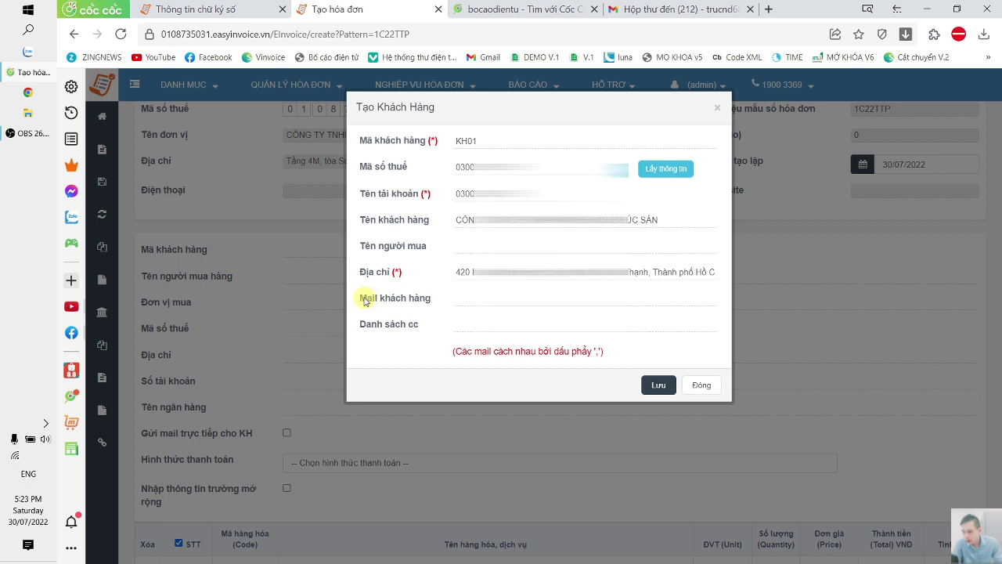
pyautogui.moveTo(364, 300); pyautogui.dragTo(436, 299)
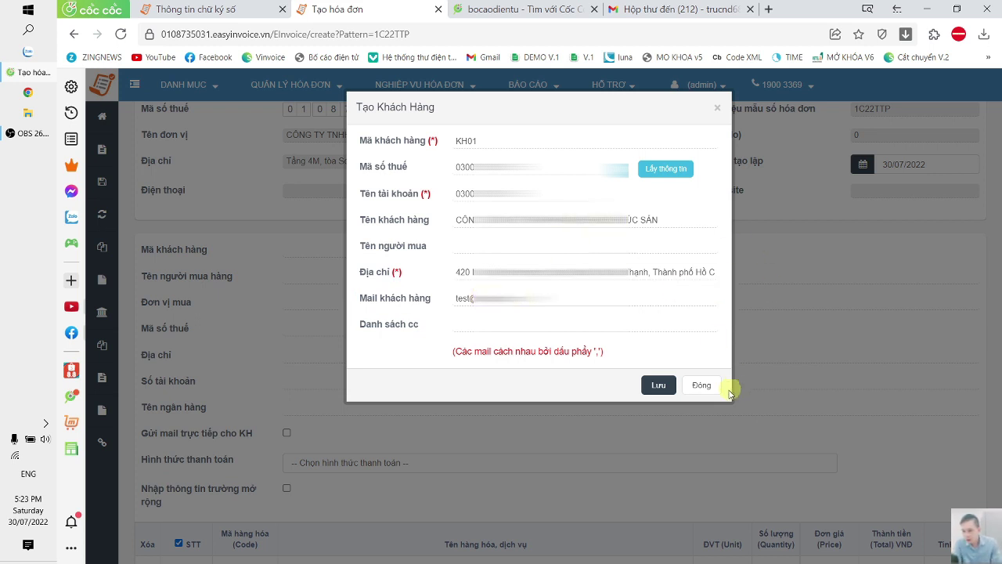
pyautogui.click(660, 384)
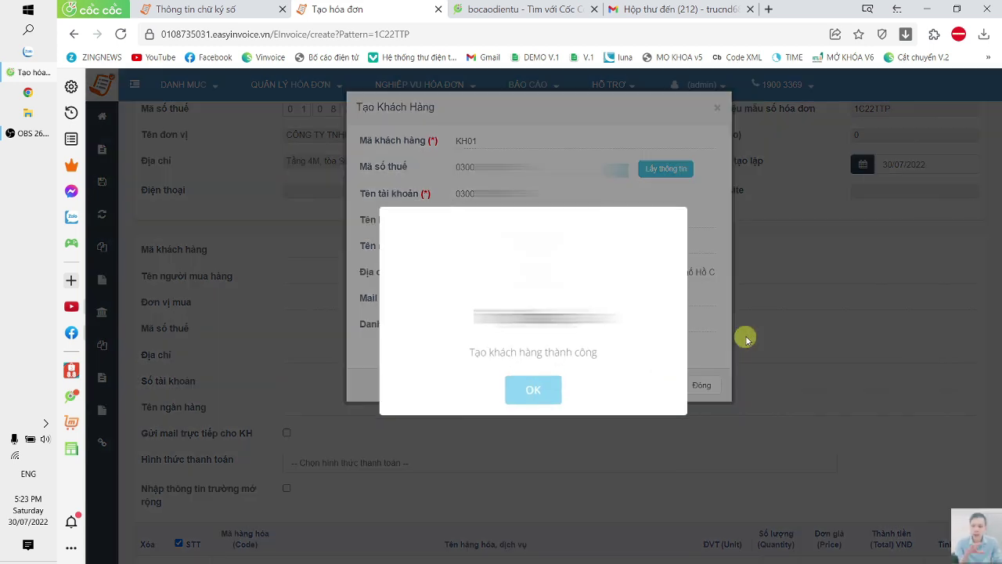
pyautogui.click(545, 393)
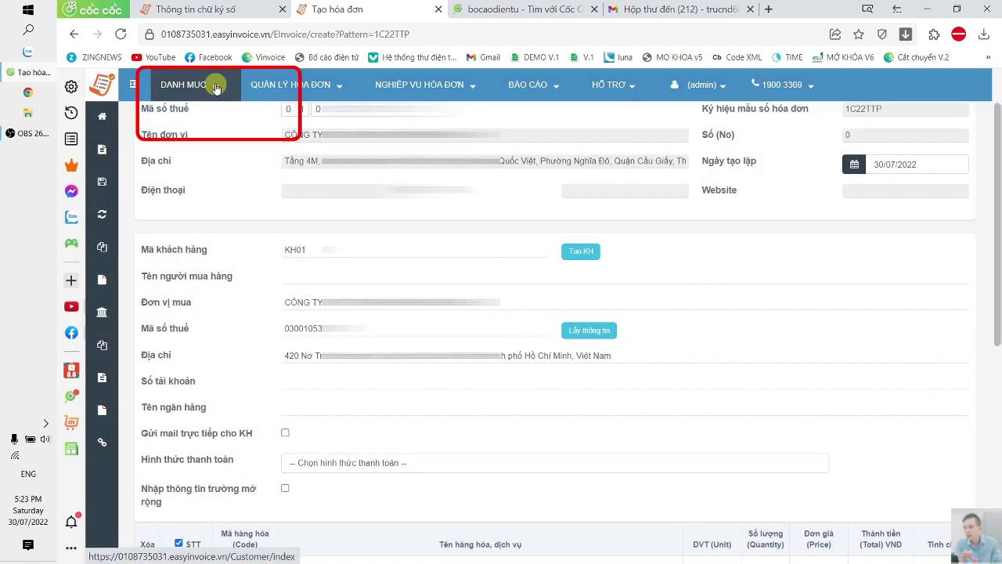
# - Switch to the demo EasyInvoice site, view its customer list and open the first customer's record for editing
pyautogui.click(188, 84)
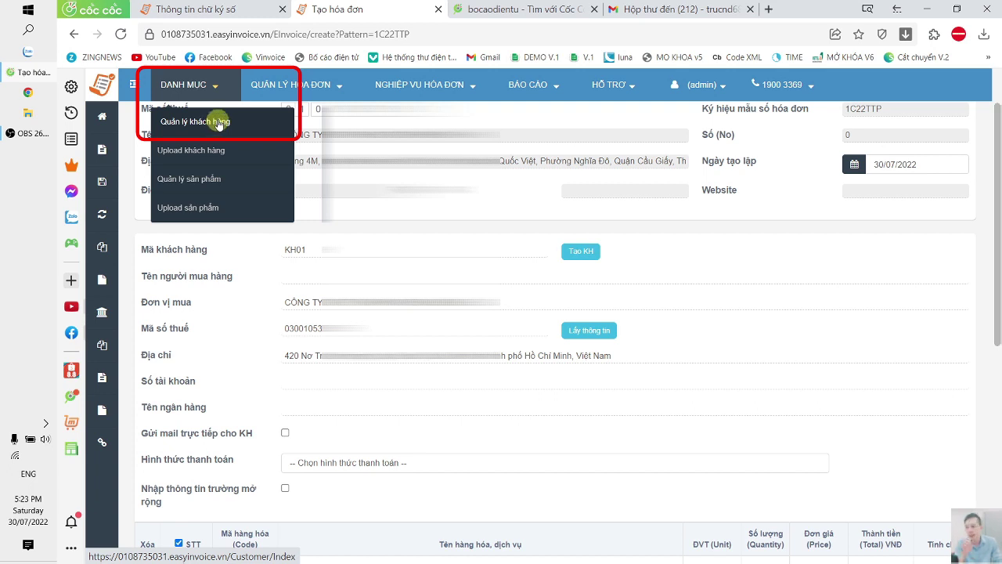
pyautogui.click(216, 11)
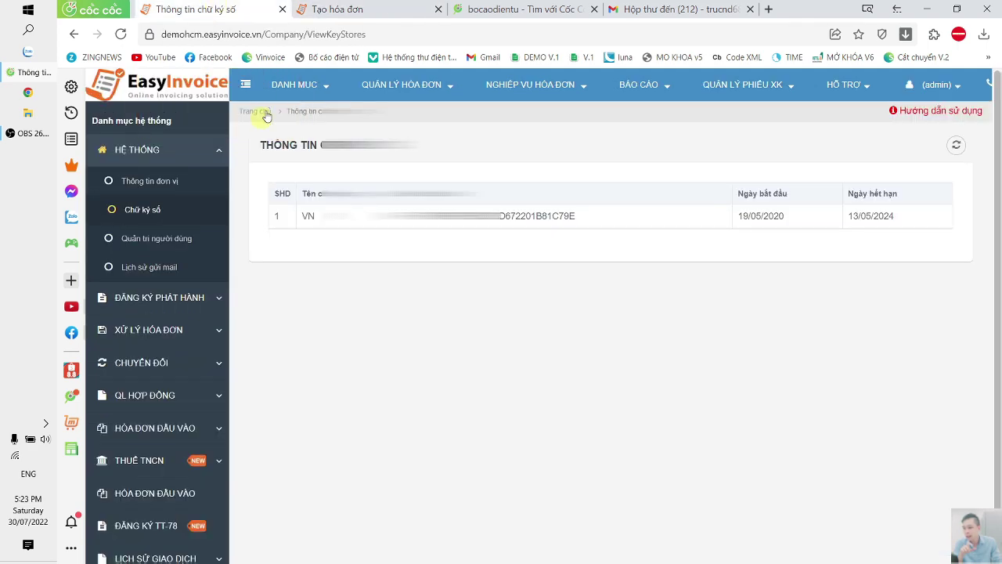
pyautogui.click(295, 85)
pyautogui.click(291, 122)
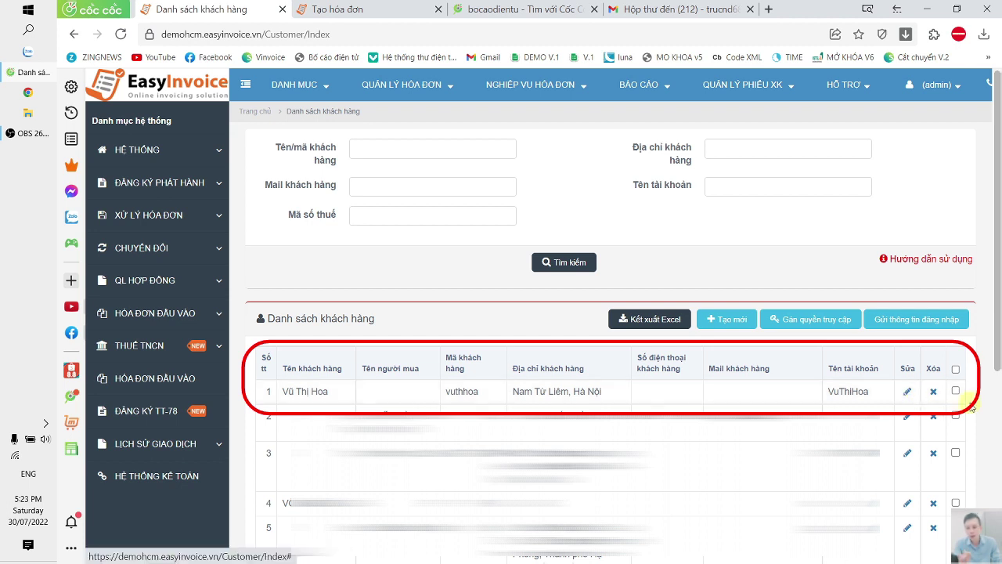
pyautogui.click(907, 392)
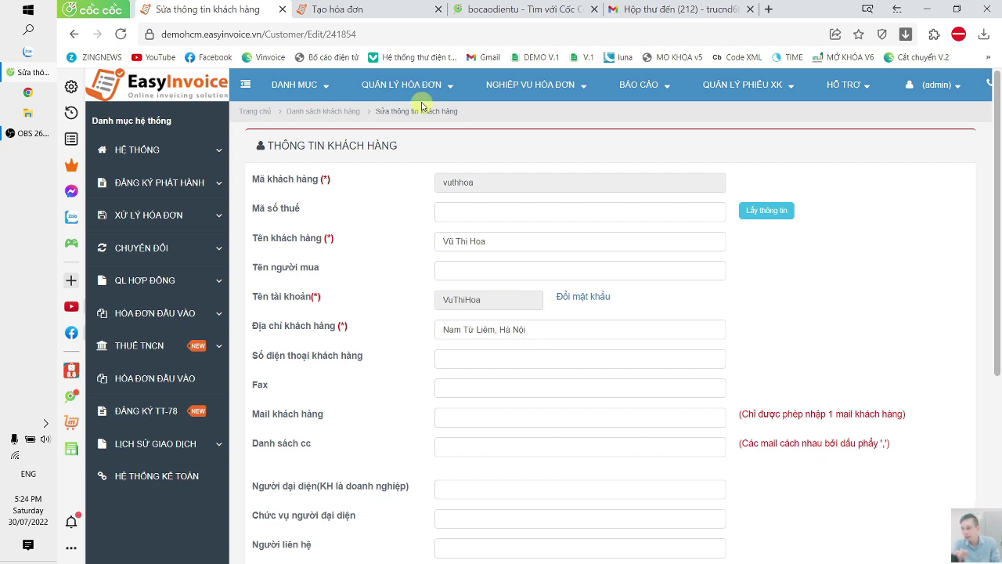
# - Return to the new invoice and set its payment method to 3 - Tiền mặt/Chuyển khoản, leaving direct customer e-mail off
pyautogui.click(362, 9)
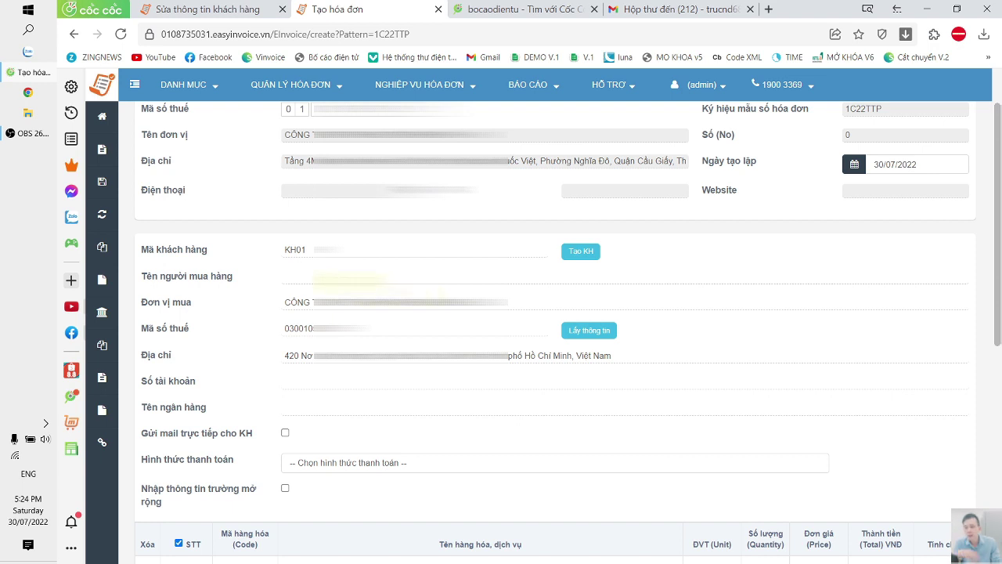
pyautogui.click(284, 276)
pyautogui.scroll(-3, 405, 264)
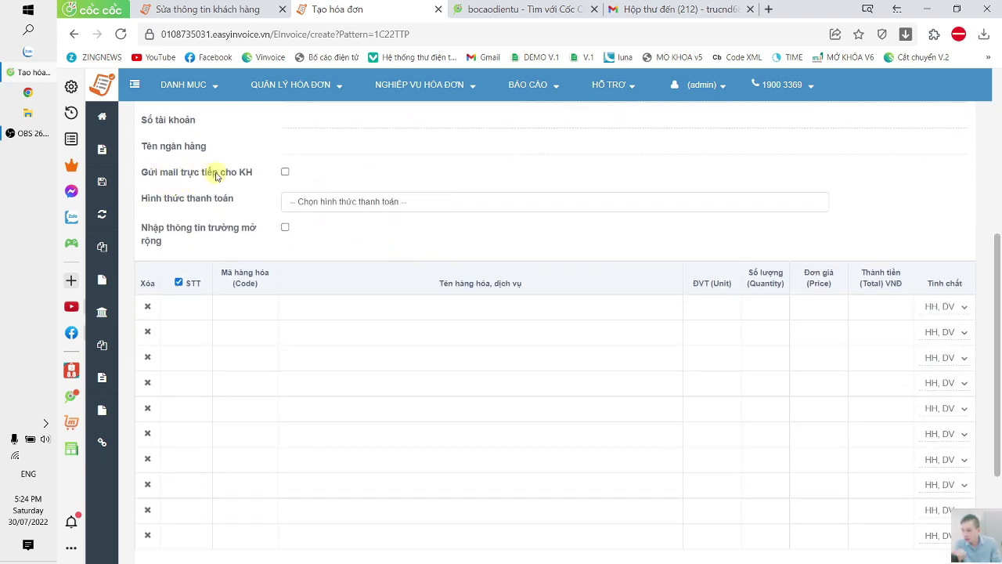
pyautogui.click(285, 172)
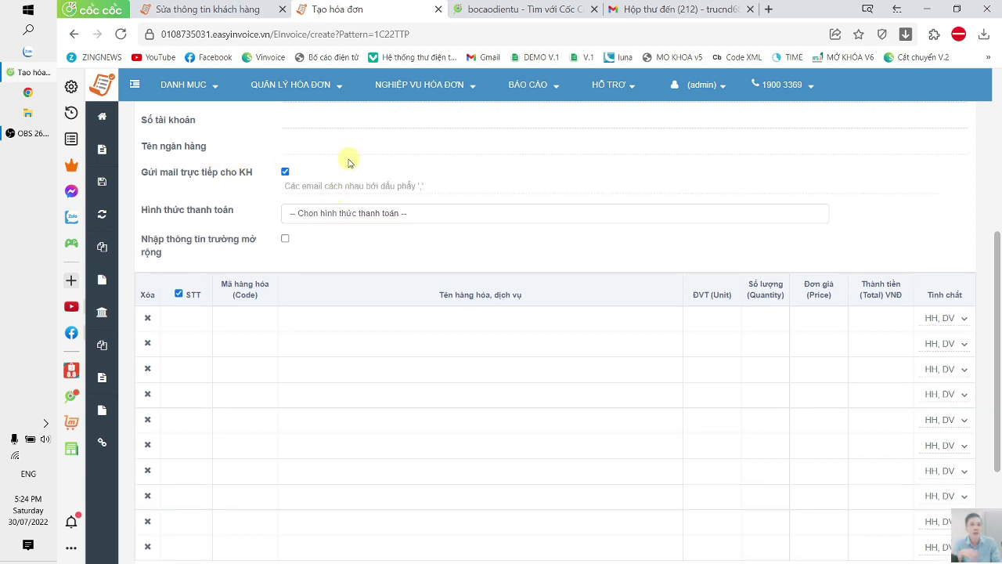
pyautogui.click(285, 172)
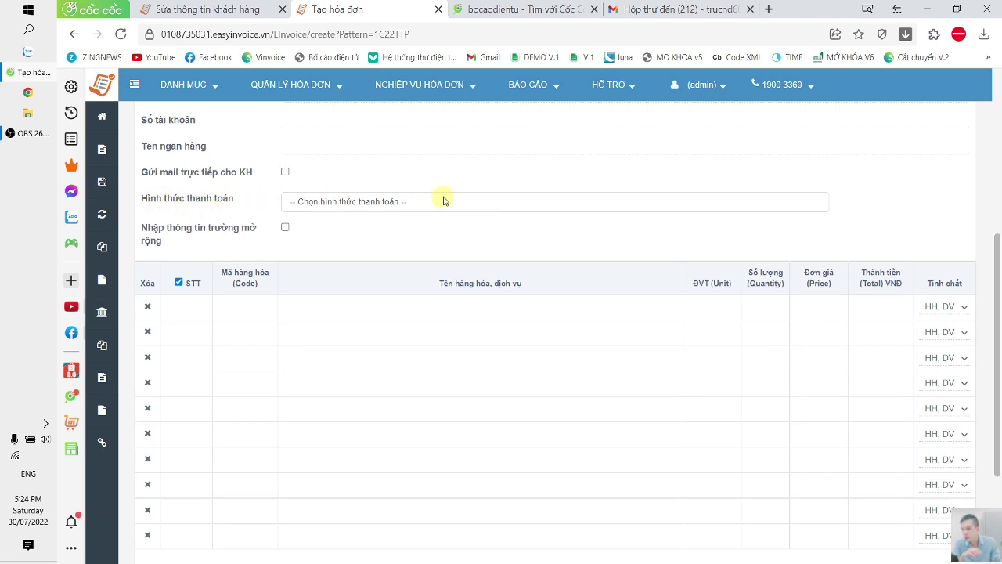
pyautogui.click(643, 203)
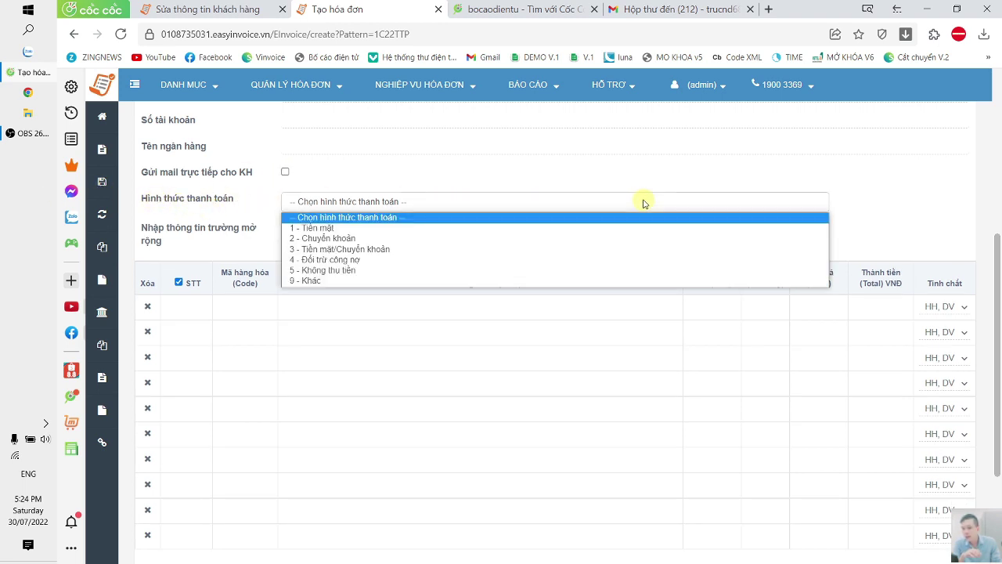
pyautogui.click(552, 249)
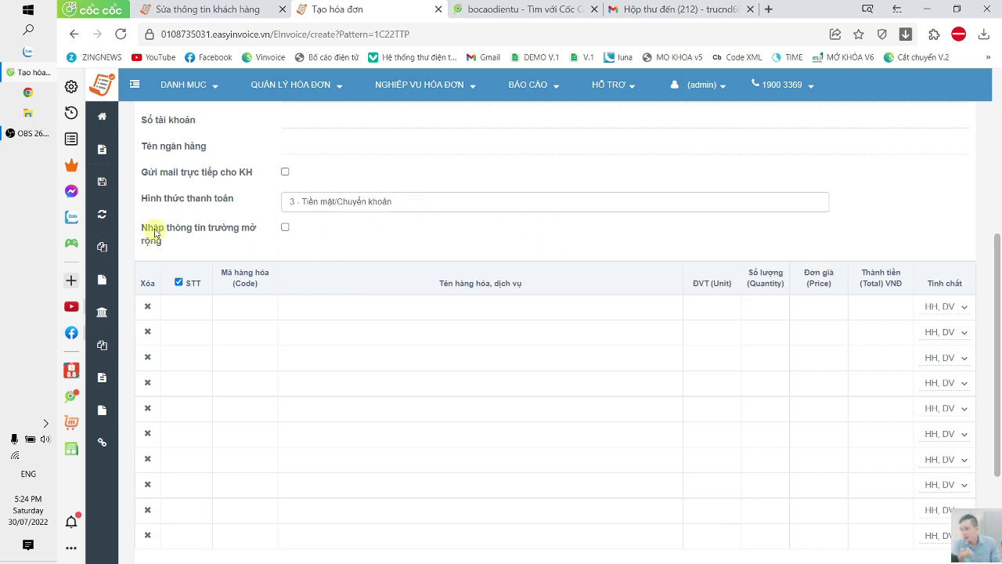
# - Show the invoice's extended information fields and hide them again
pyautogui.click(284, 228)
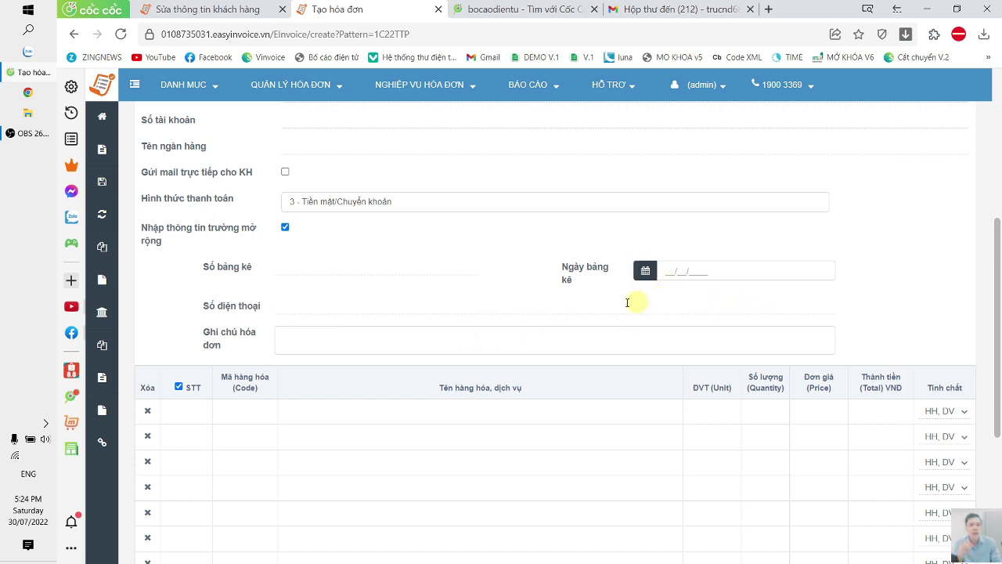
pyautogui.click(285, 228)
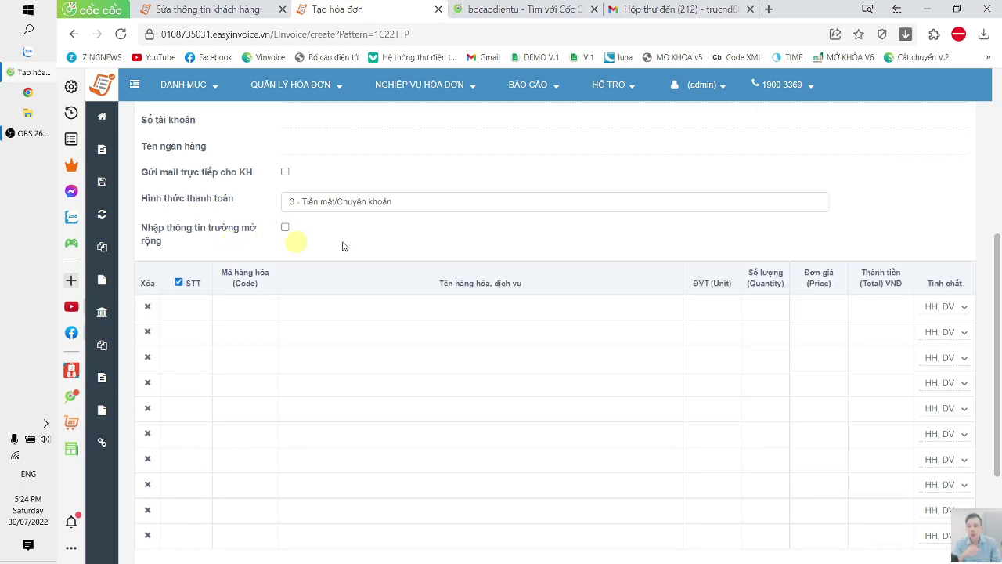
pyautogui.scroll(-1, 394, 241)
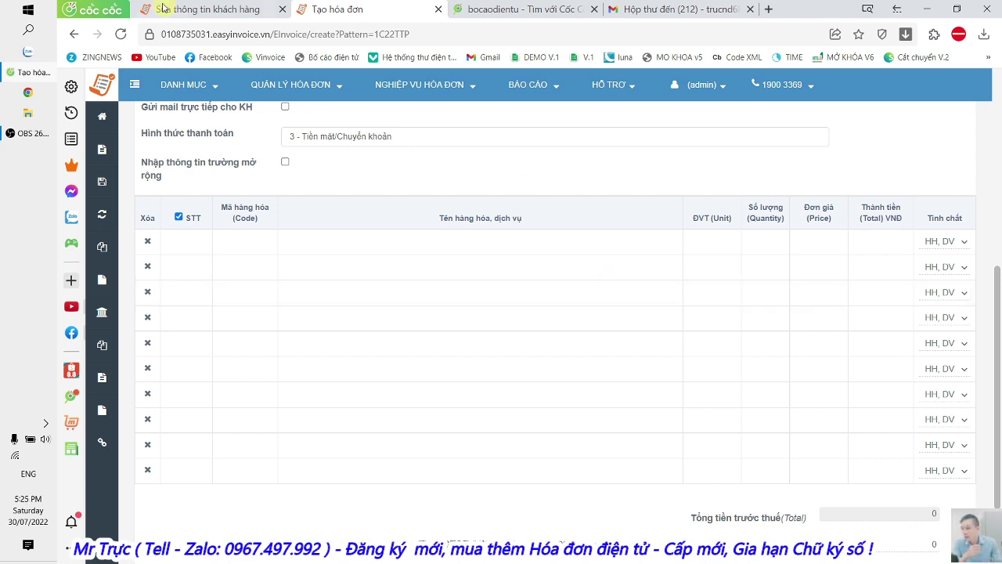
# - Switch to the demo EasyInvoice site and open its product list to view the product codes, prices and units
pyautogui.click(200, 10)
pyautogui.click(313, 86)
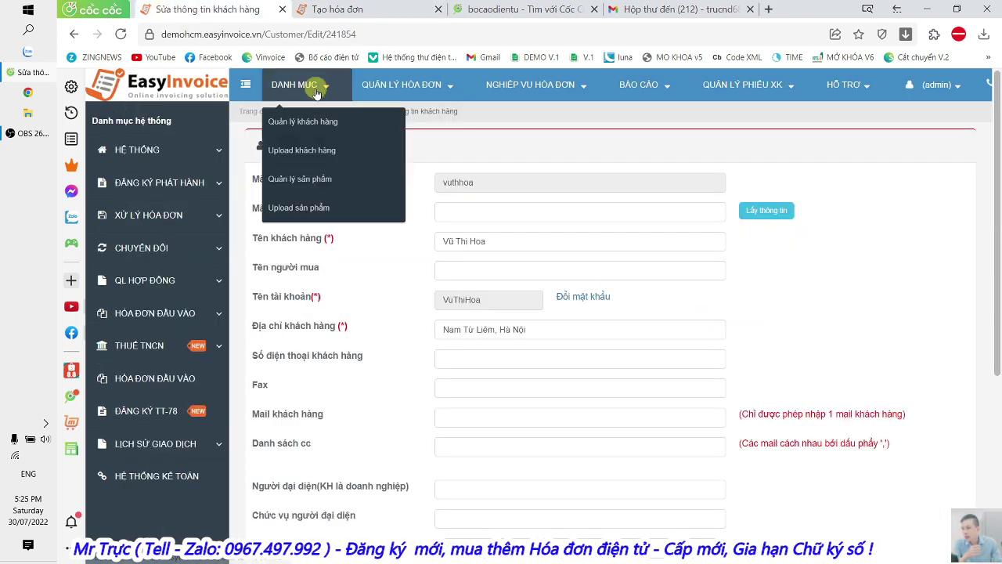
pyautogui.click(312, 179)
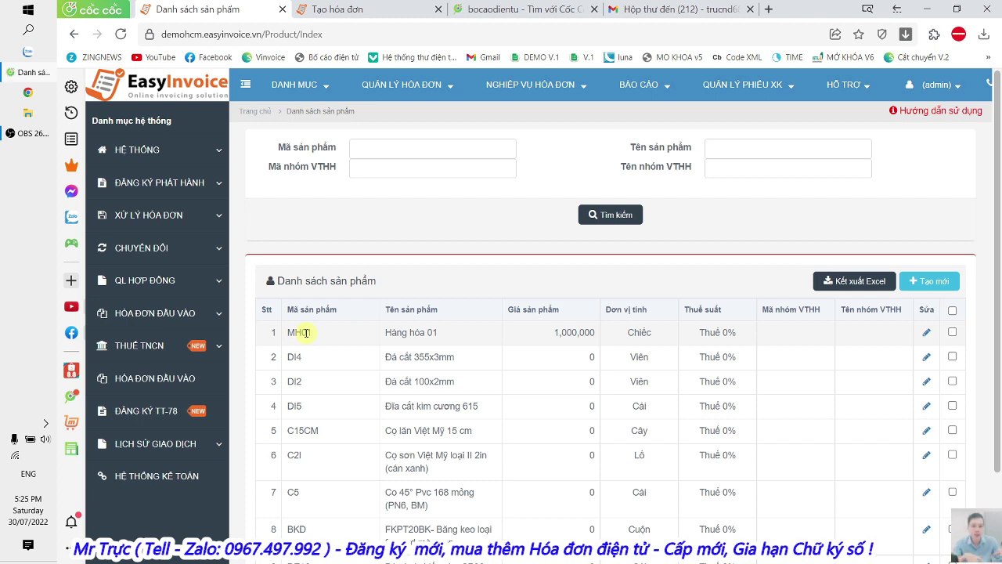
# - Return to the new invoice and view the Tính chất options available for the first product line
pyautogui.click(358, 10)
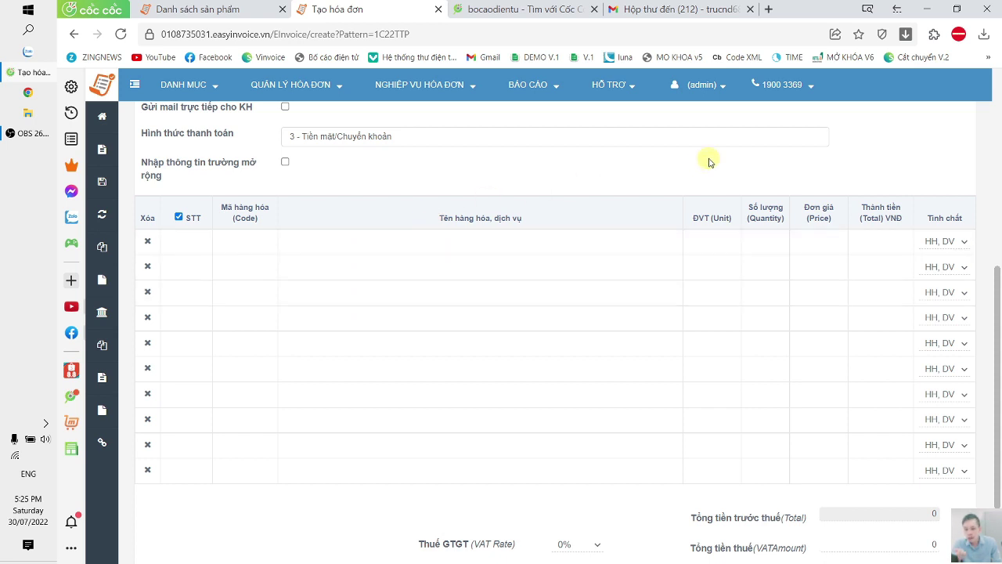
pyautogui.click(966, 242)
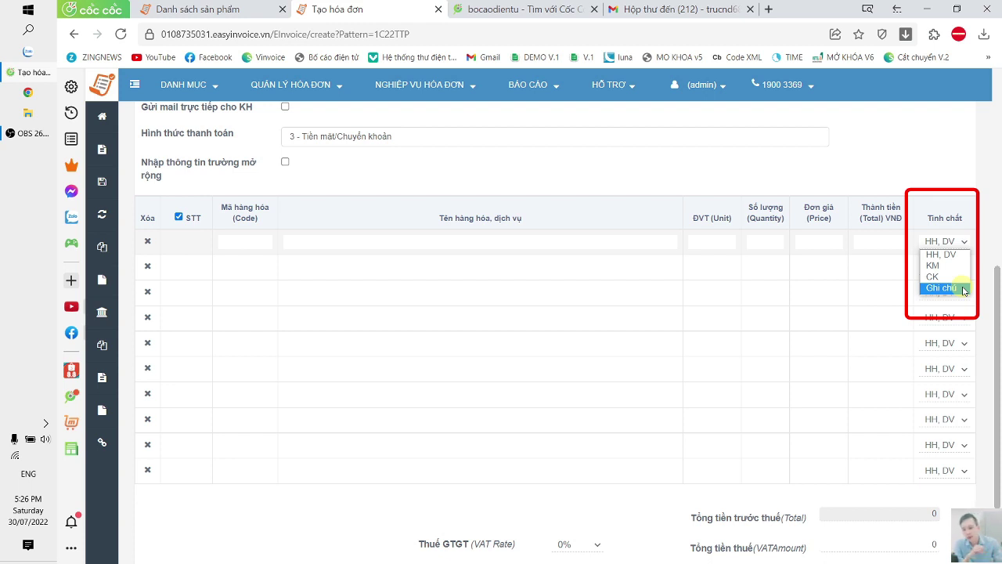
pyautogui.click(654, 182)
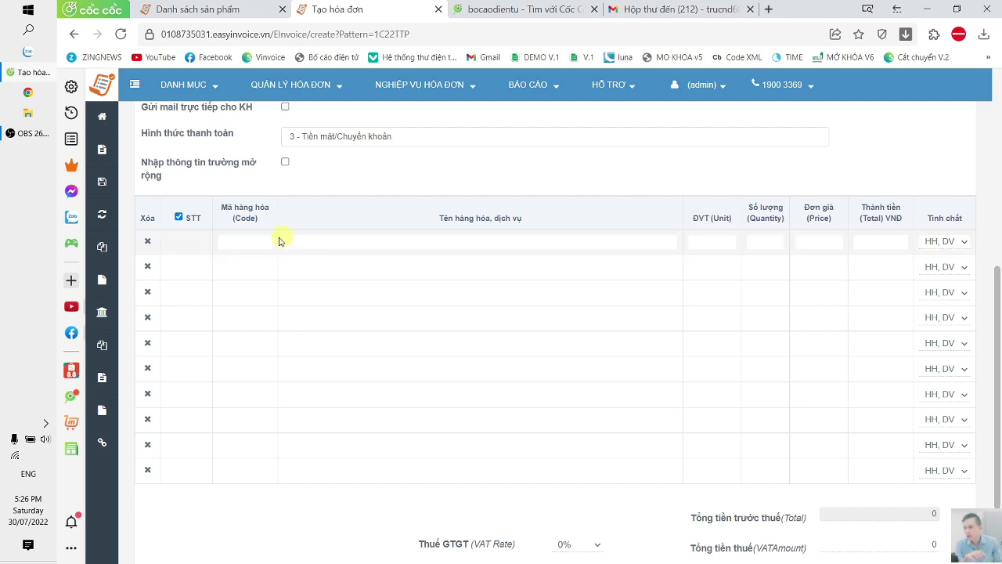
# - Fill in the first product line as Hàng hóa 01, unit Chiếc, quantity 10, unit price 1,000
pyautogui.click(309, 245)
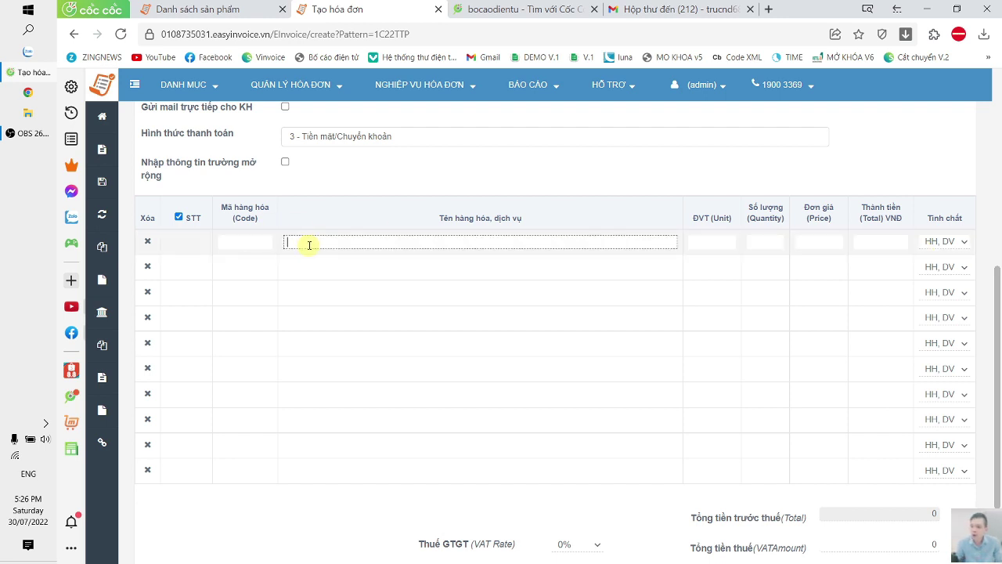
pyautogui.write('Hang')
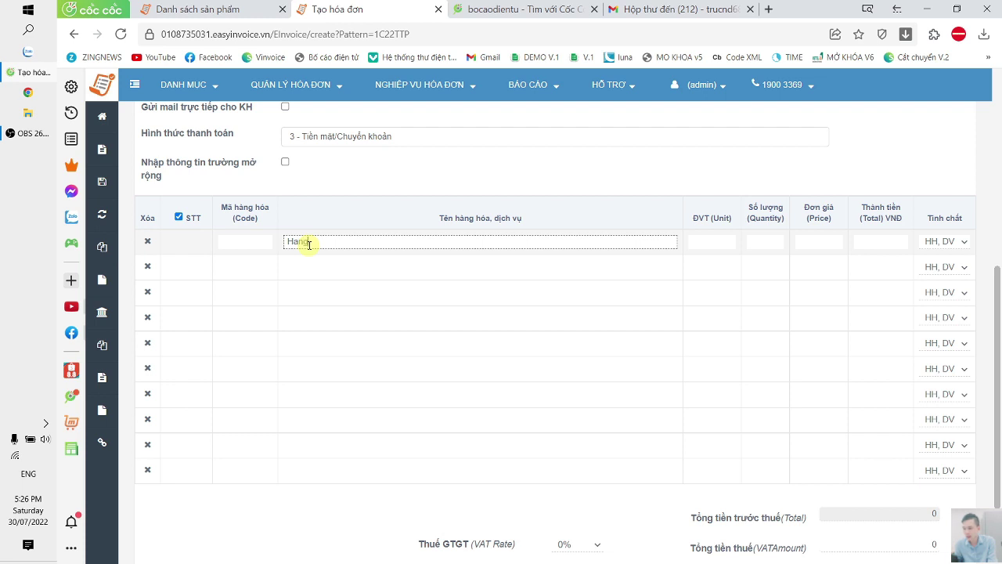
pyautogui.write(' hóa 01')
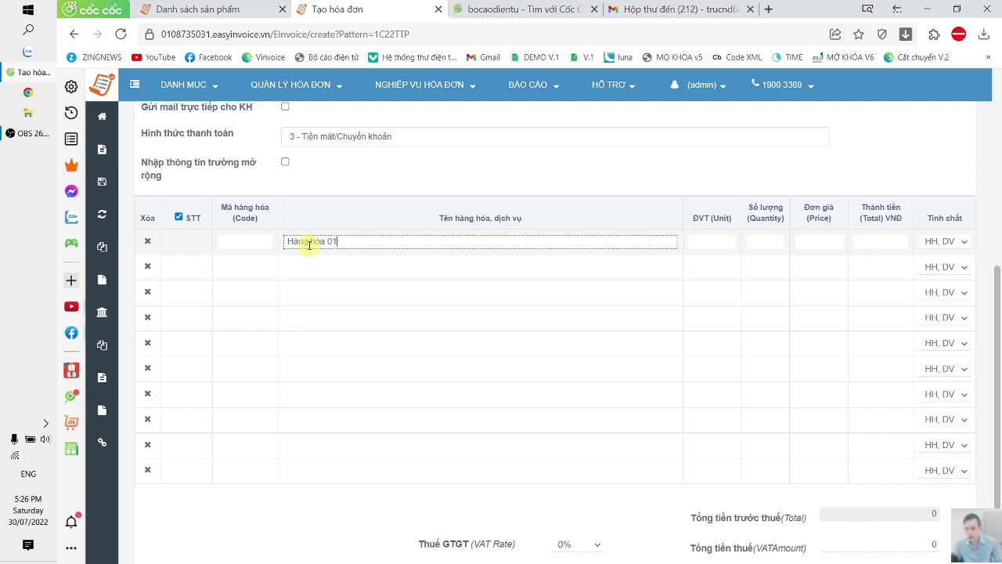
pyautogui.click(724, 240)
pyautogui.write('Chiêc')
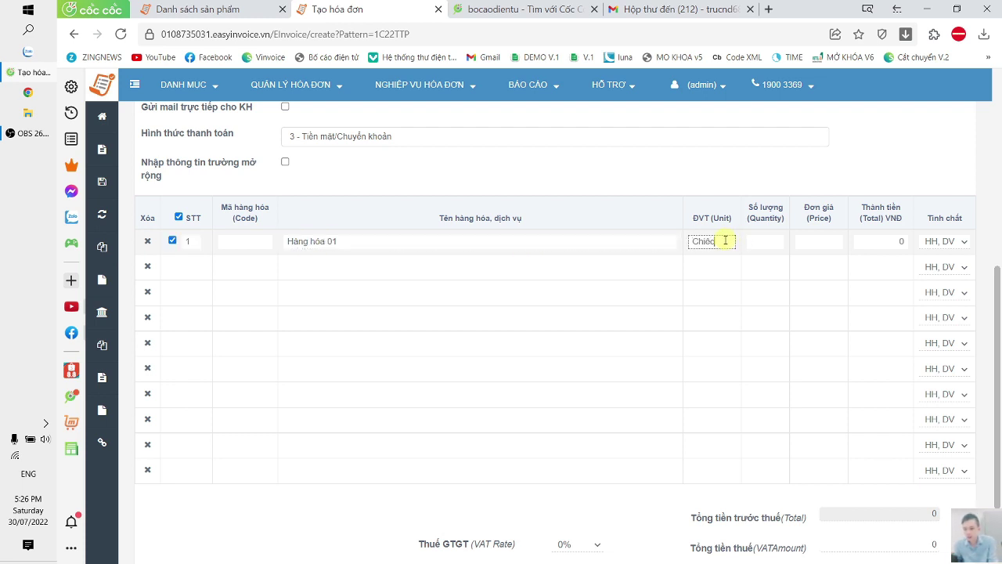
pyautogui.press('Tab')
pyautogui.write('10')
pyautogui.press('Tab')
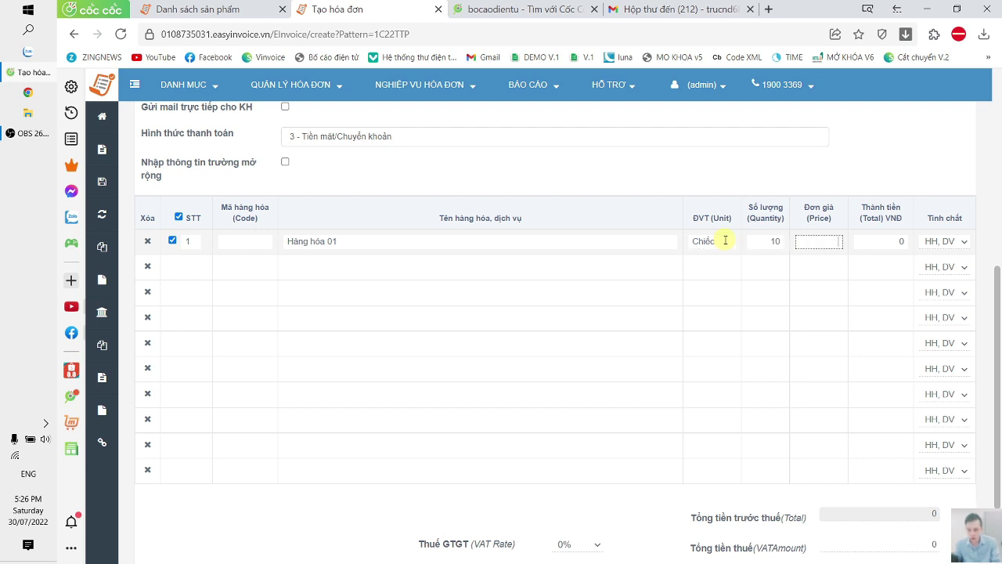
pyautogui.write('1,000')
pyautogui.click(857, 174)
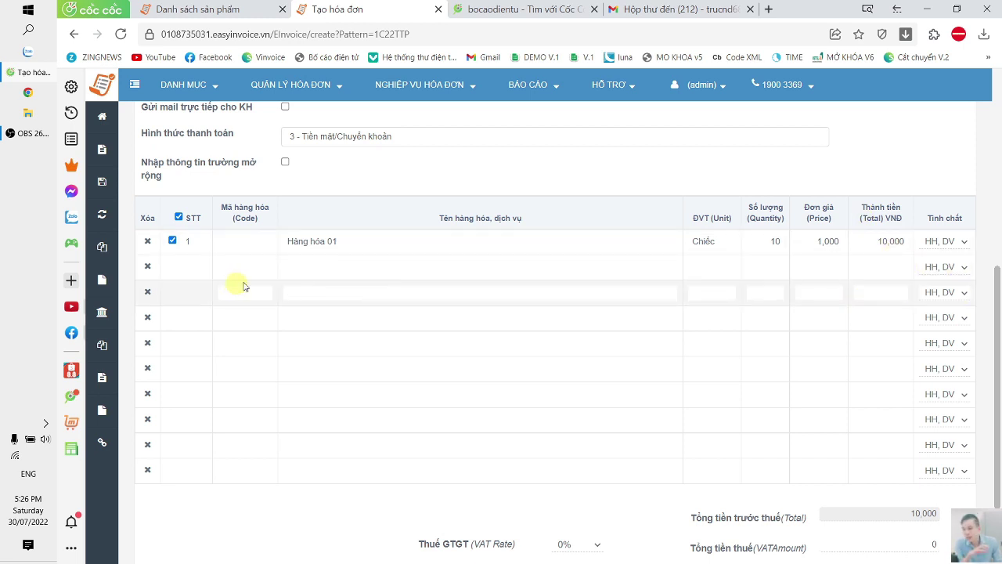
# - Add a second line named Dịch vụ Tháng 7 with only a total amount of 1,000,000
pyautogui.click(331, 269)
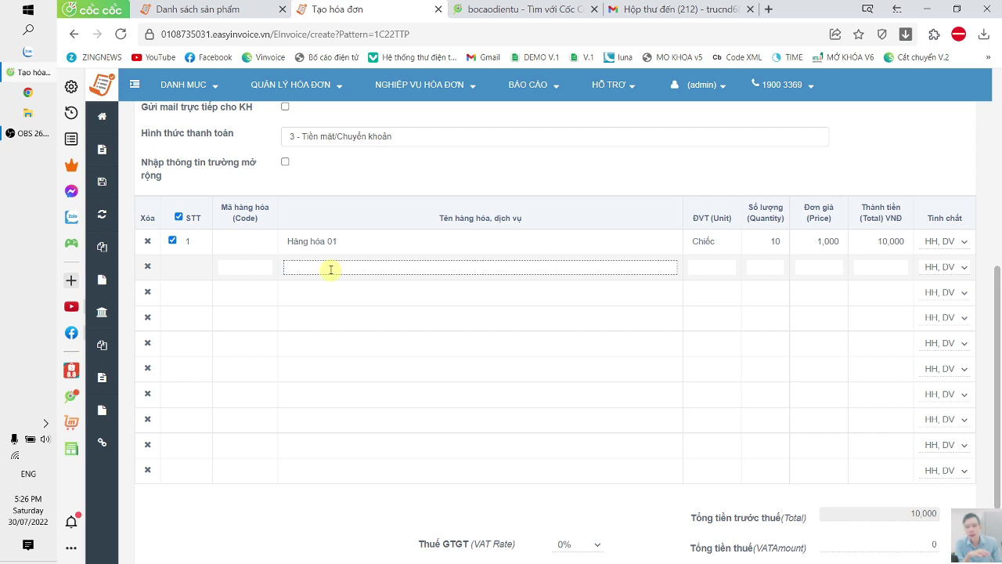
pyautogui.write('Dịch')
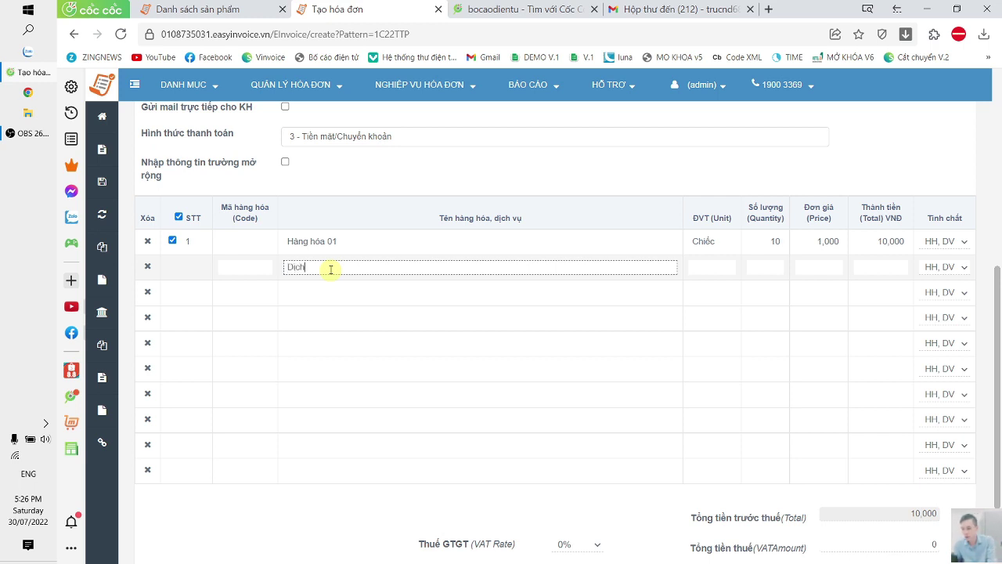
pyautogui.write(' vụ')
pyautogui.write(' Thu')
pyautogui.write('ng 7')
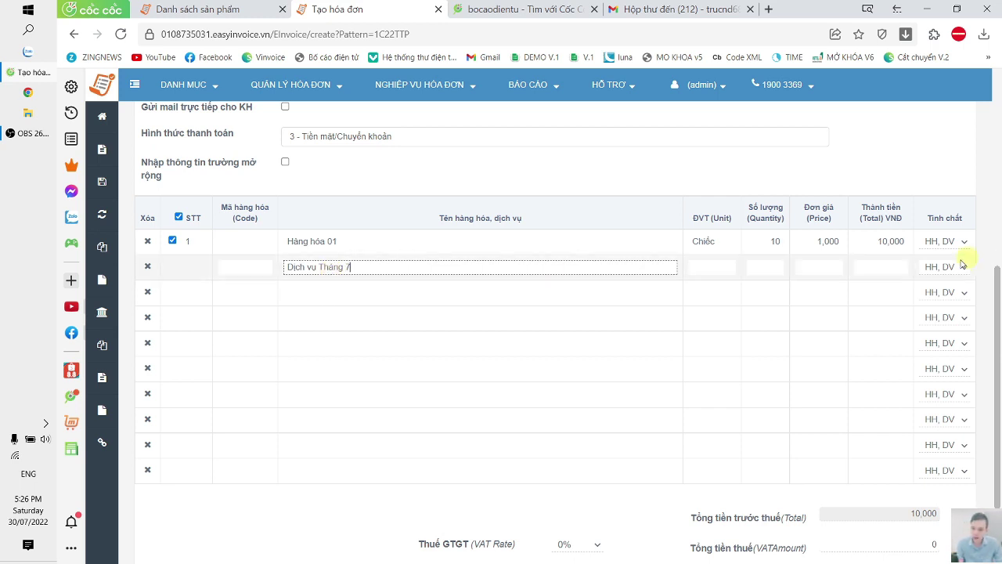
pyautogui.click(883, 268)
pyautogui.write('1,000,000')
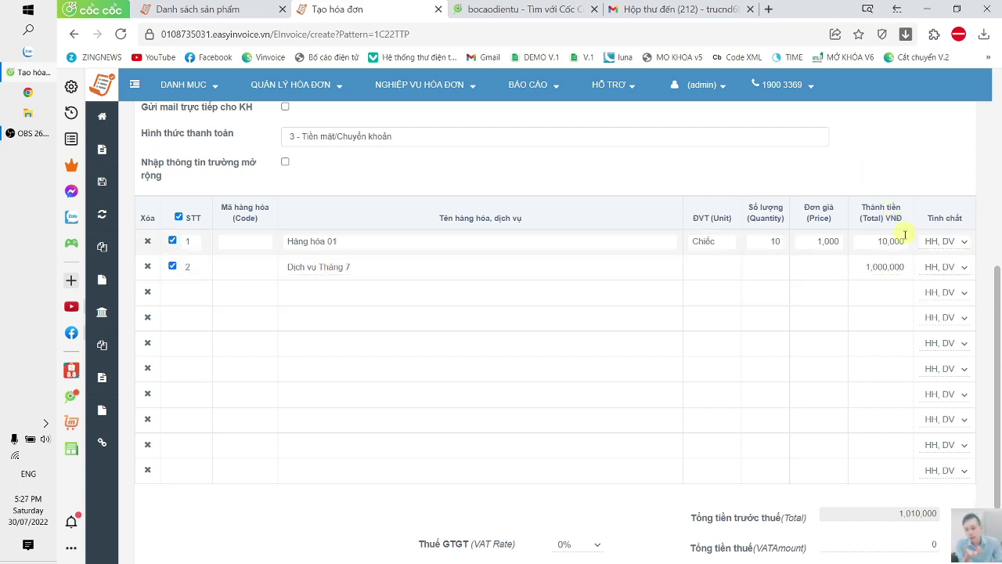
pyautogui.click(891, 294)
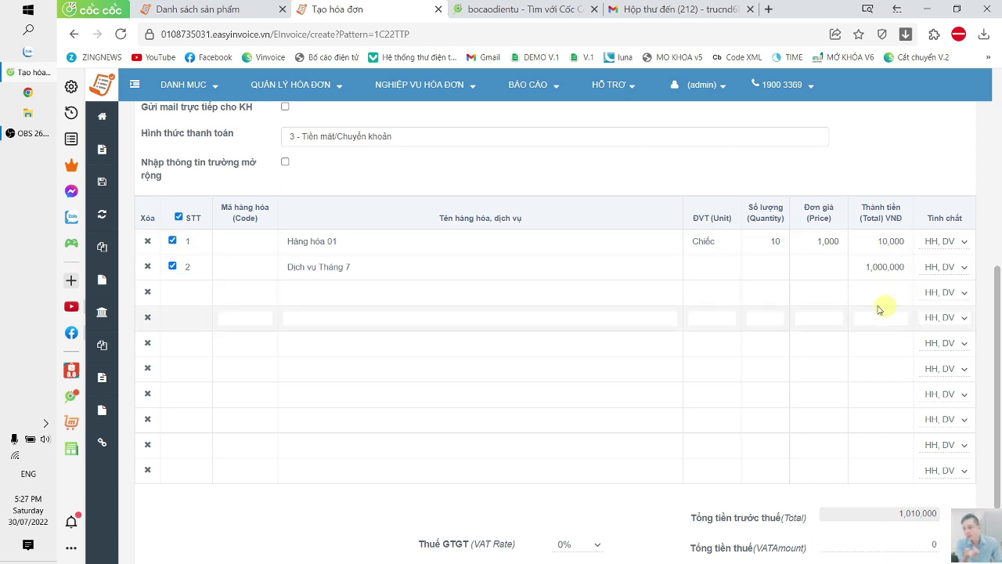
# - Add a third line of type KM named Hàng khuyến mãi, unit Chiếc, quantity 10, leaving the unit price empty
pyautogui.click(964, 293)
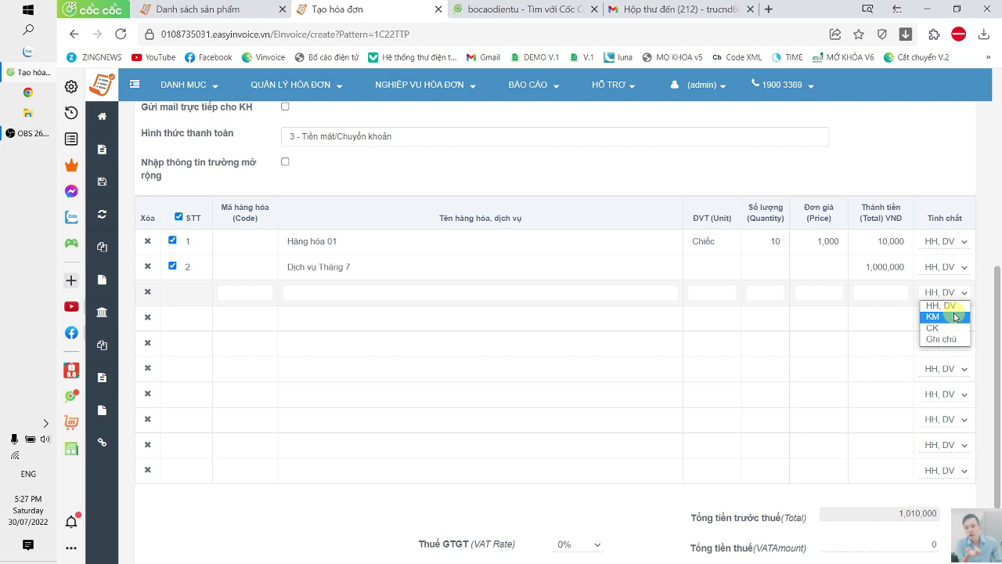
pyautogui.click(954, 316)
pyautogui.click(319, 294)
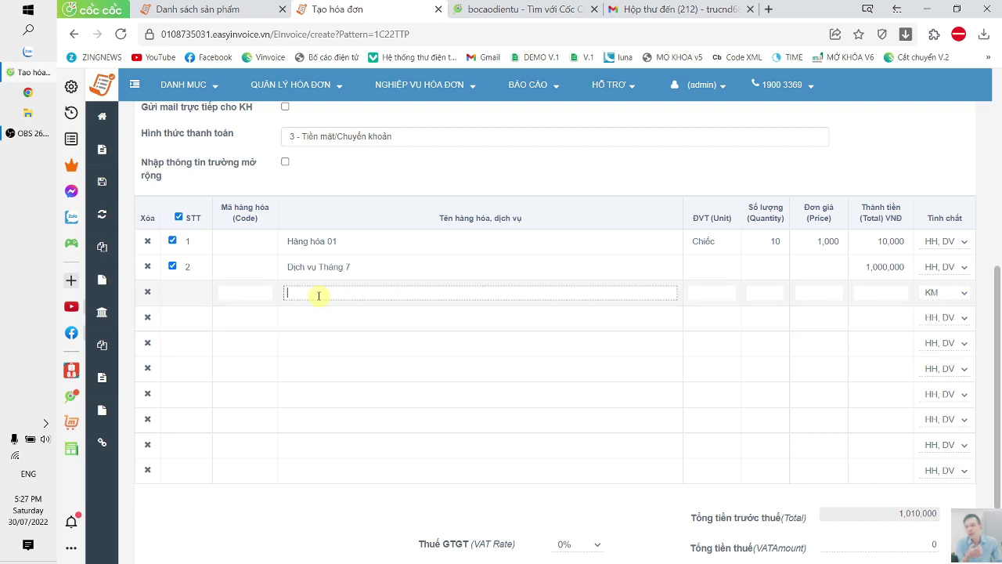
pyautogui.write('Hàng k')
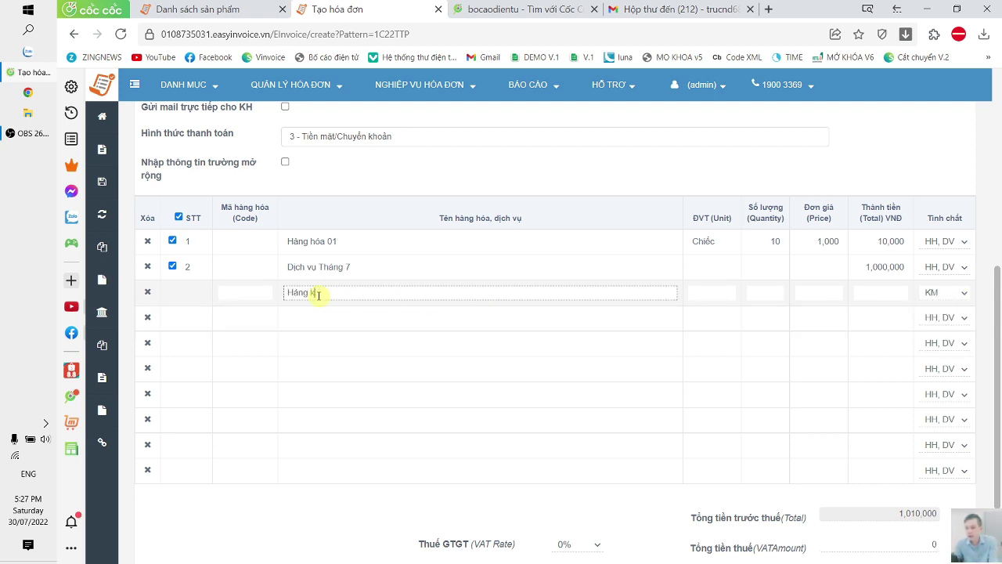
pyautogui.write('huyến mãi')
pyautogui.click(722, 288)
pyautogui.write('Chiếc')
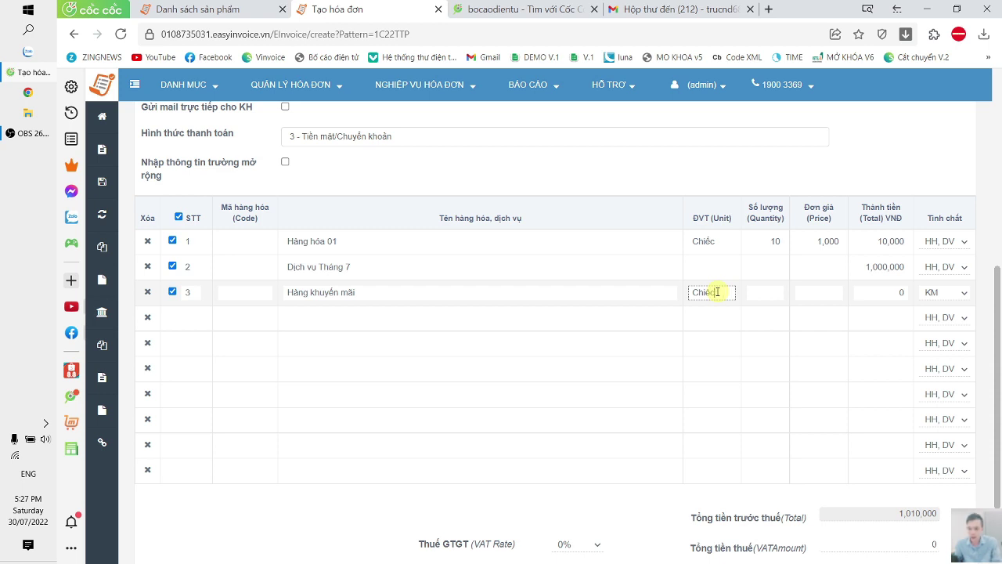
pyautogui.press('Tab')
pyautogui.write('10')
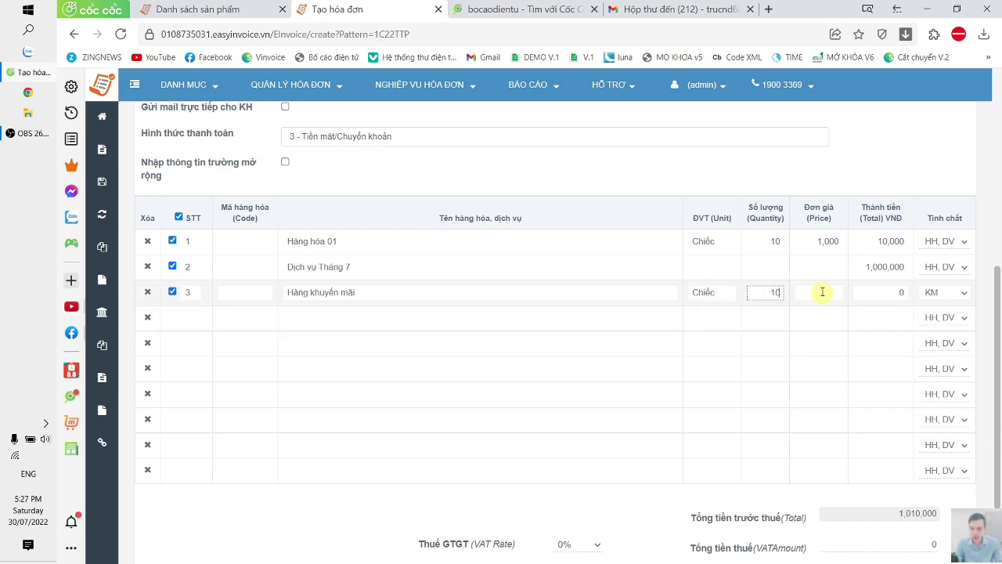
pyautogui.click(820, 292)
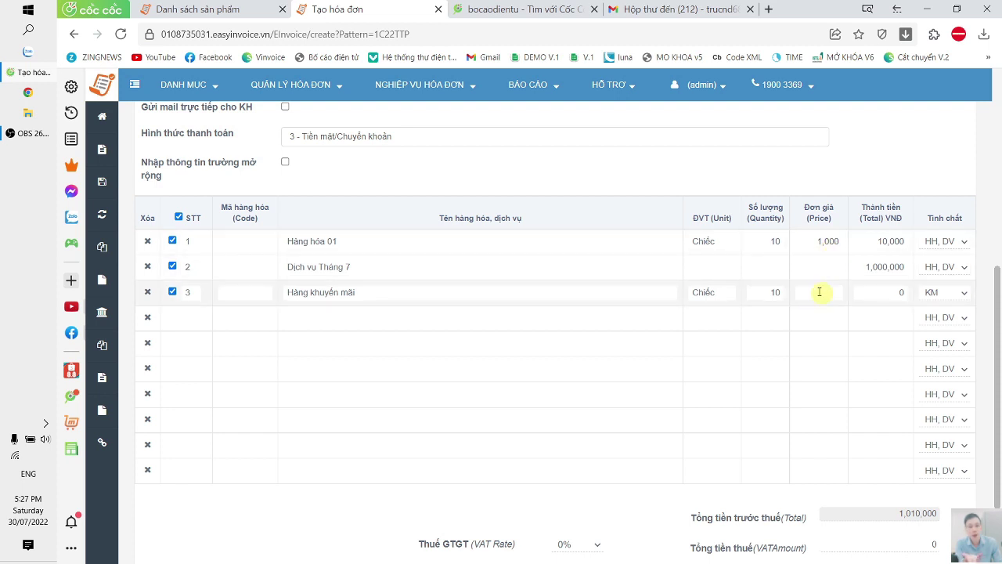
pyautogui.click(834, 309)
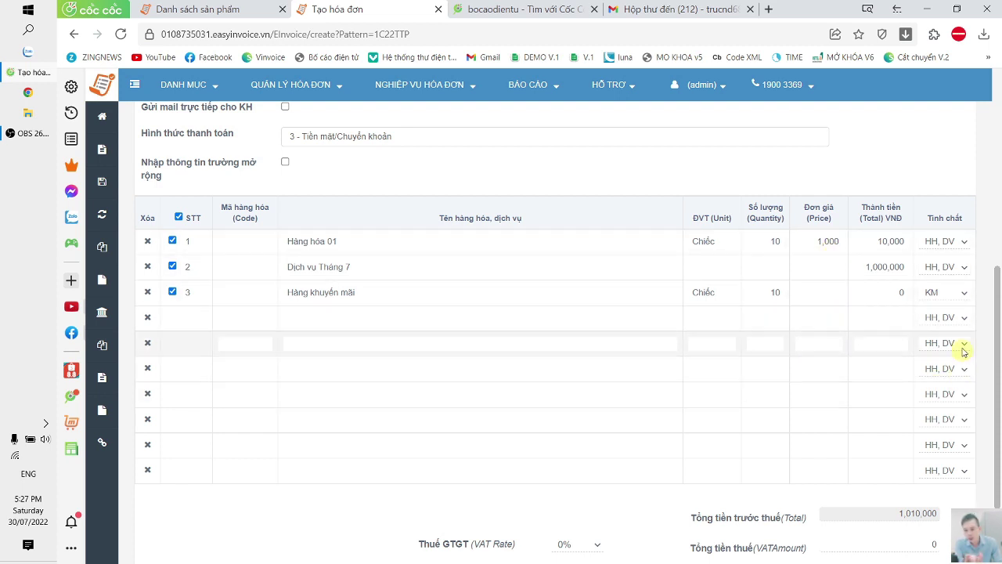
# - Add a fourth line of type Ghi chú containing the PO number, and turn off its STT numbering
pyautogui.click(962, 318)
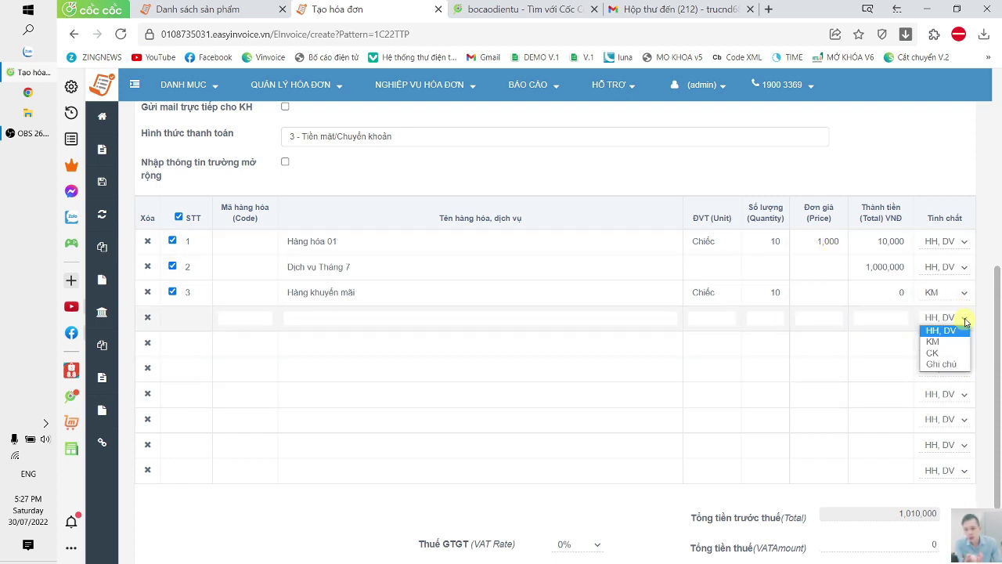
pyautogui.click(943, 364)
pyautogui.click(309, 321)
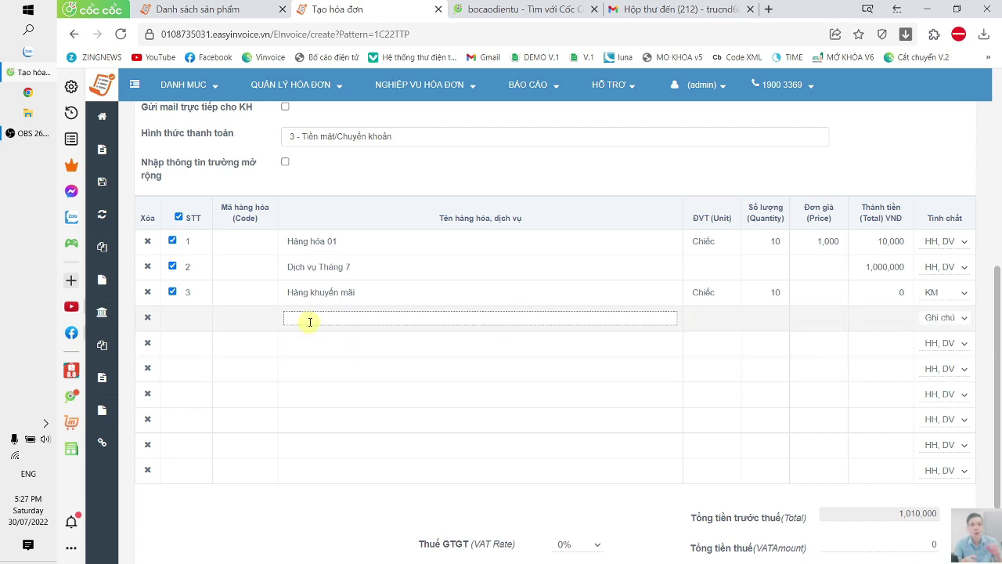
pyautogui.write('P')
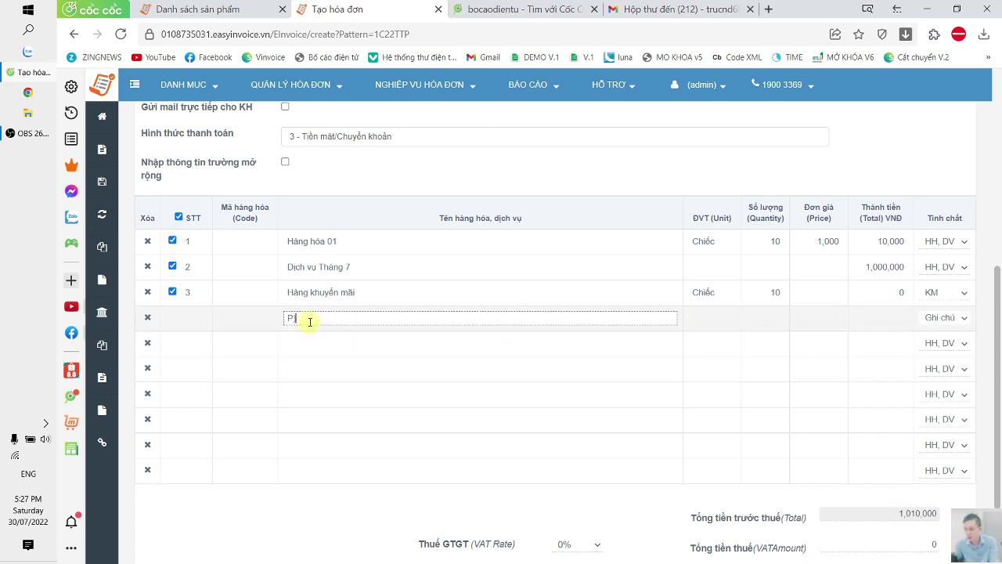
pyautogui.write('O 12314')
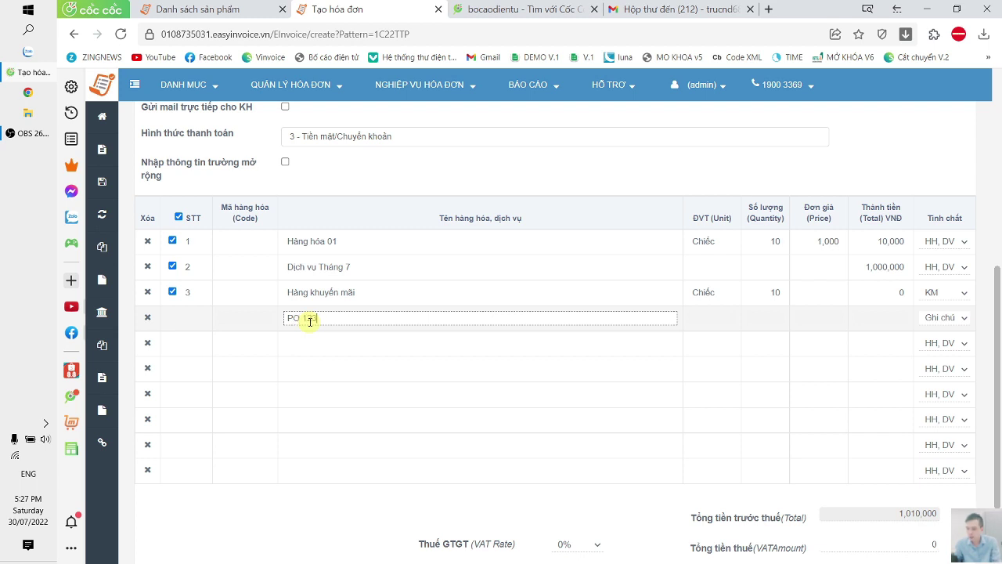
pyautogui.click(308, 340)
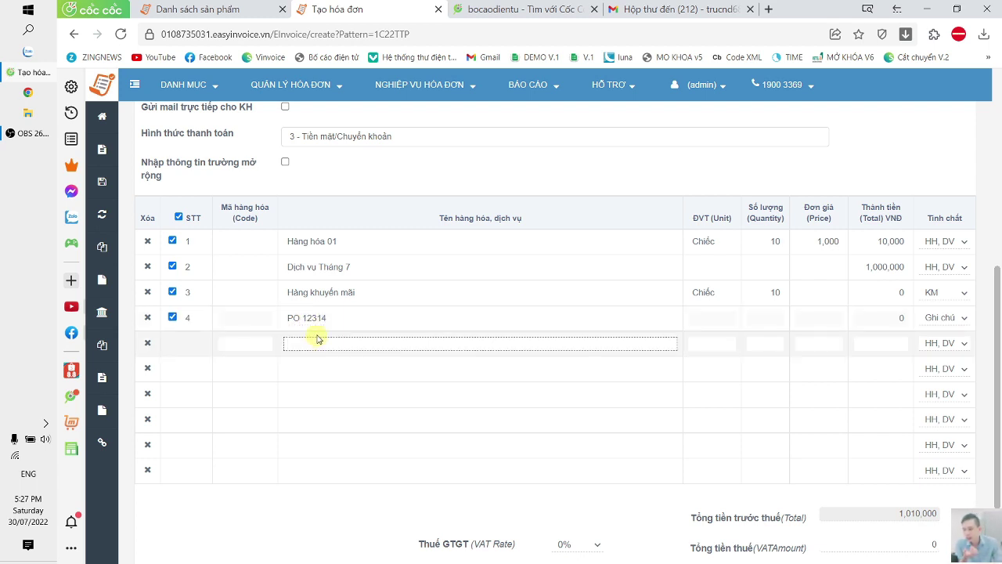
pyautogui.click(172, 317)
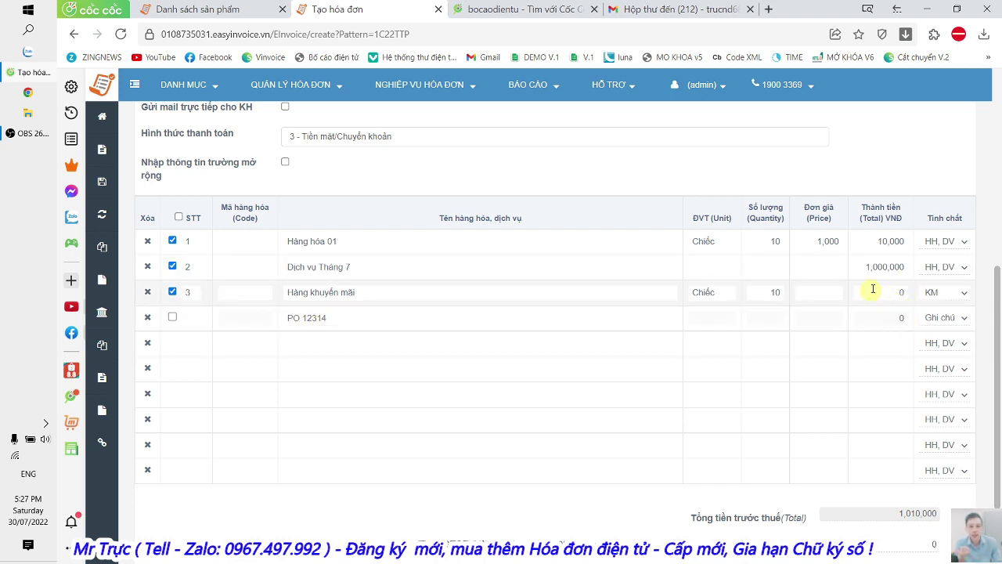
pyautogui.click(821, 236)
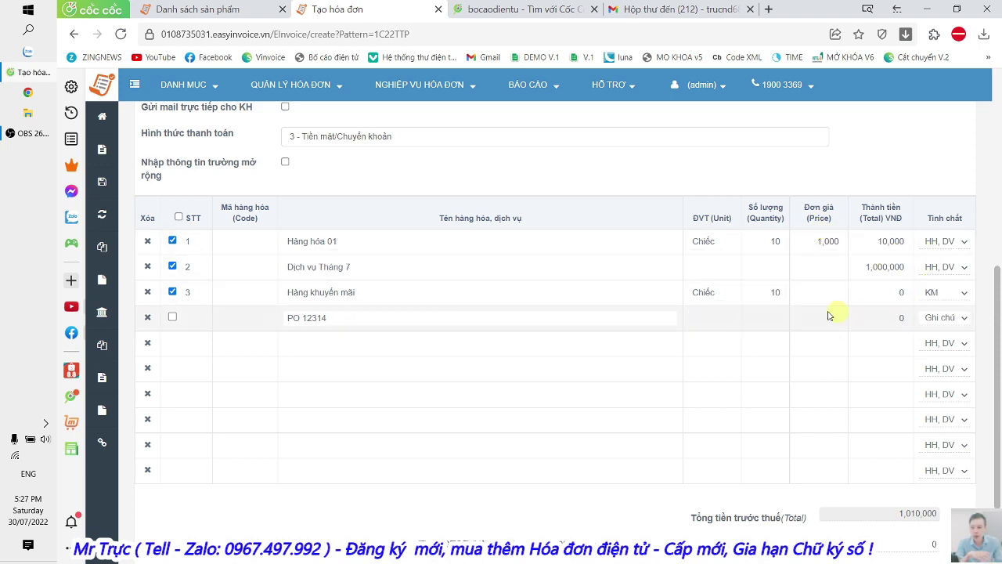
# - Set the invoice's VAT rate (Thuế GTGT) to 10%
pyautogui.scroll(-3, 856, 311)
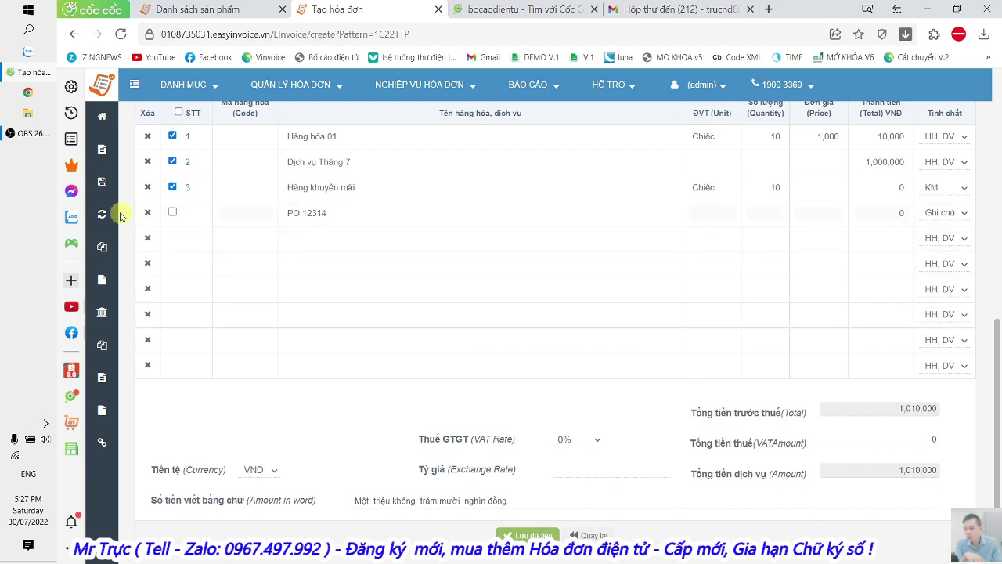
pyautogui.click(525, 296)
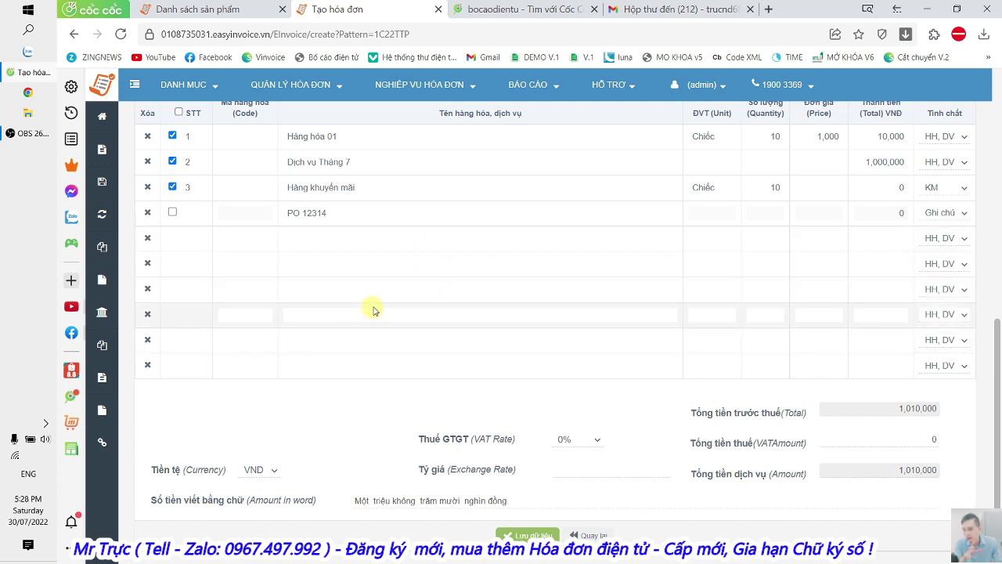
pyautogui.click(588, 439)
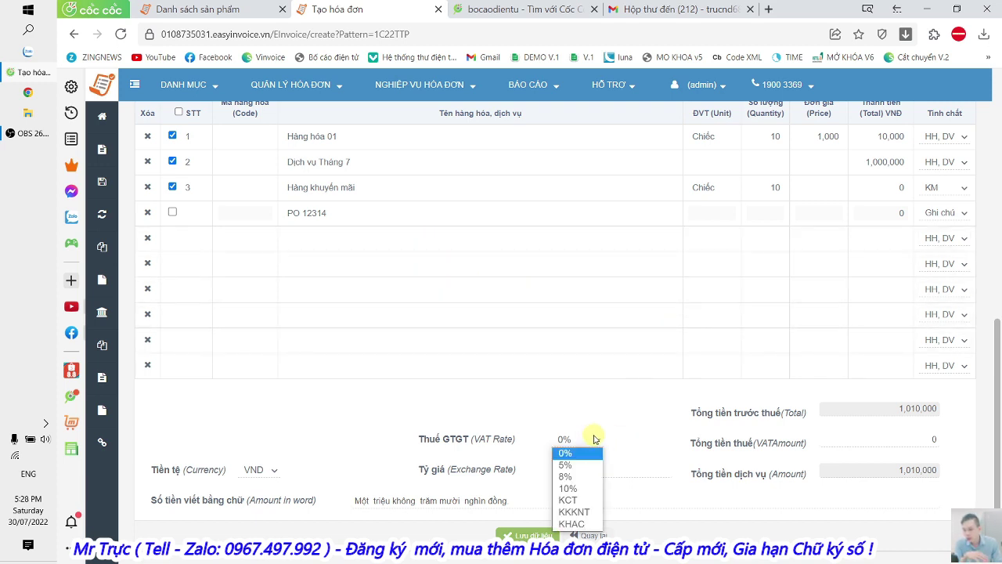
pyautogui.click(591, 489)
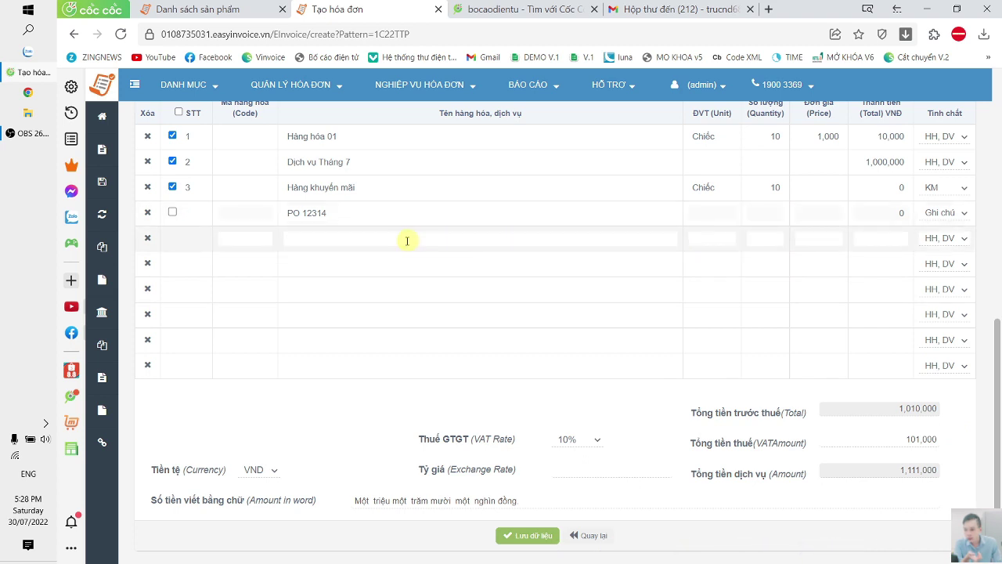
# - Add a fifth line of type CK named Chiết khấu with a total amount of 10,000
pyautogui.click(964, 238)
pyautogui.click(957, 275)
pyautogui.click(347, 235)
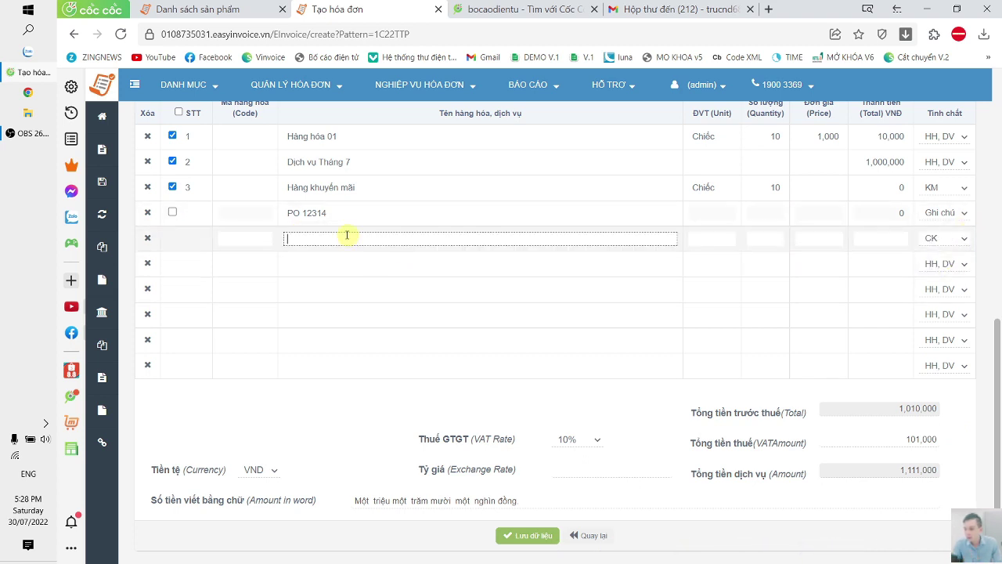
pyautogui.write('Chioest ')
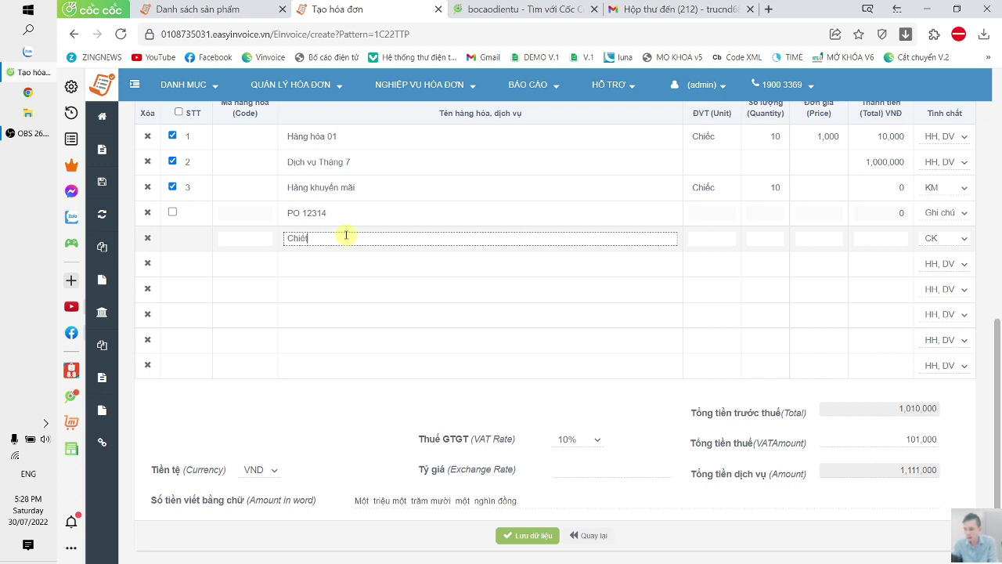
pyautogui.write('khaaur')
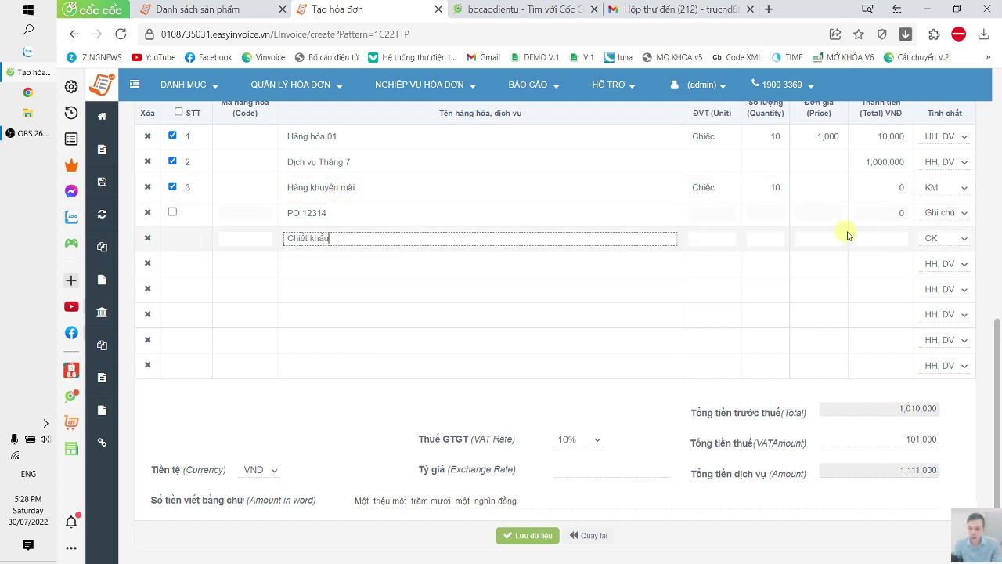
pyautogui.click(868, 235)
pyautogui.write('100000')
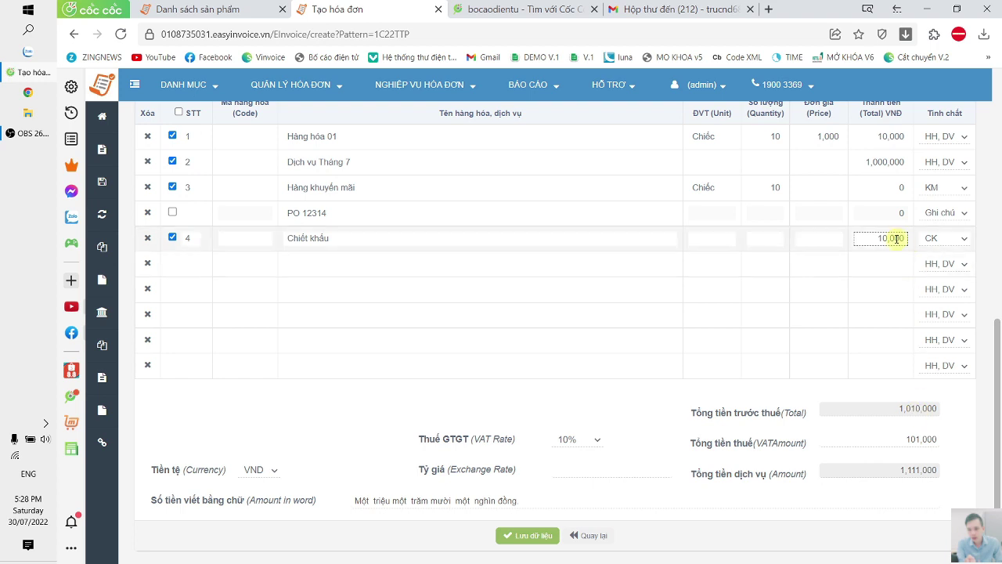
pyautogui.click(963, 413)
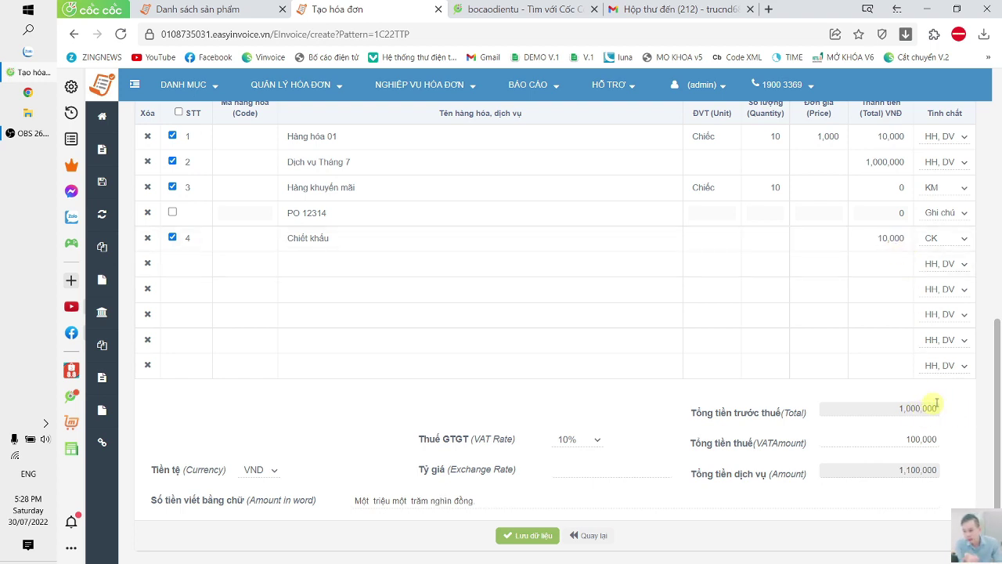
# - Review the available currencies, keep VND, and save the invoice
pyautogui.click(258, 470)
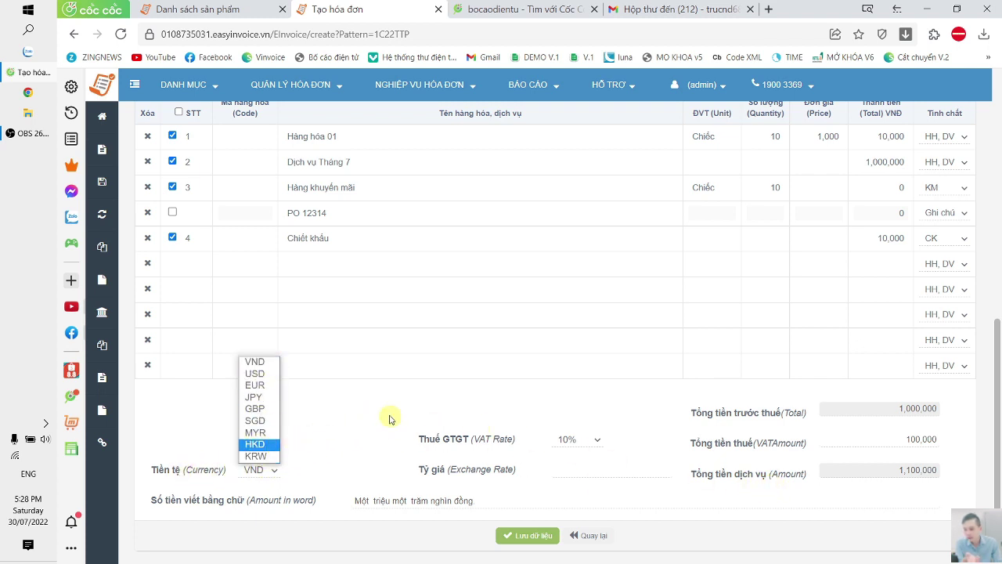
pyautogui.click(417, 413)
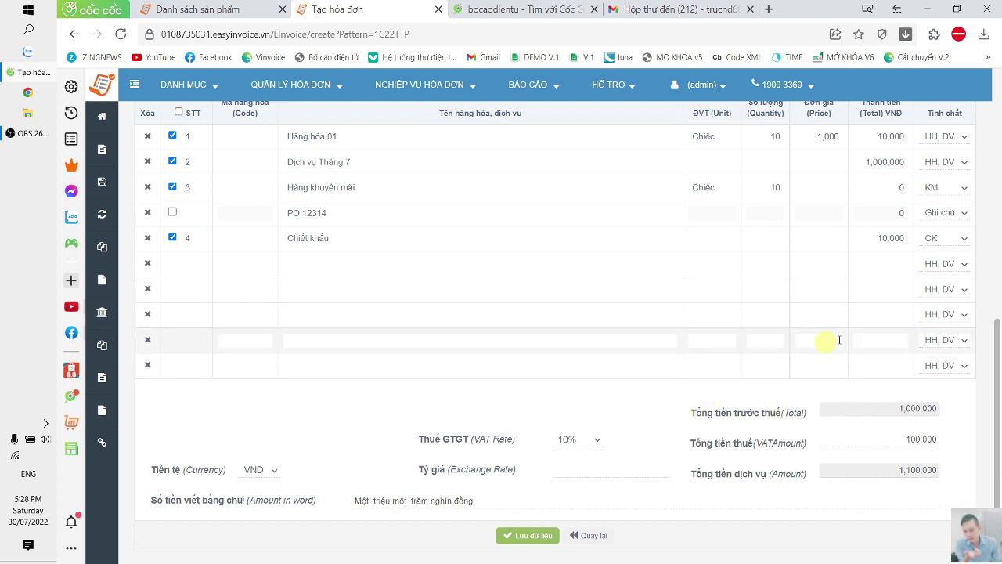
pyautogui.click(517, 539)
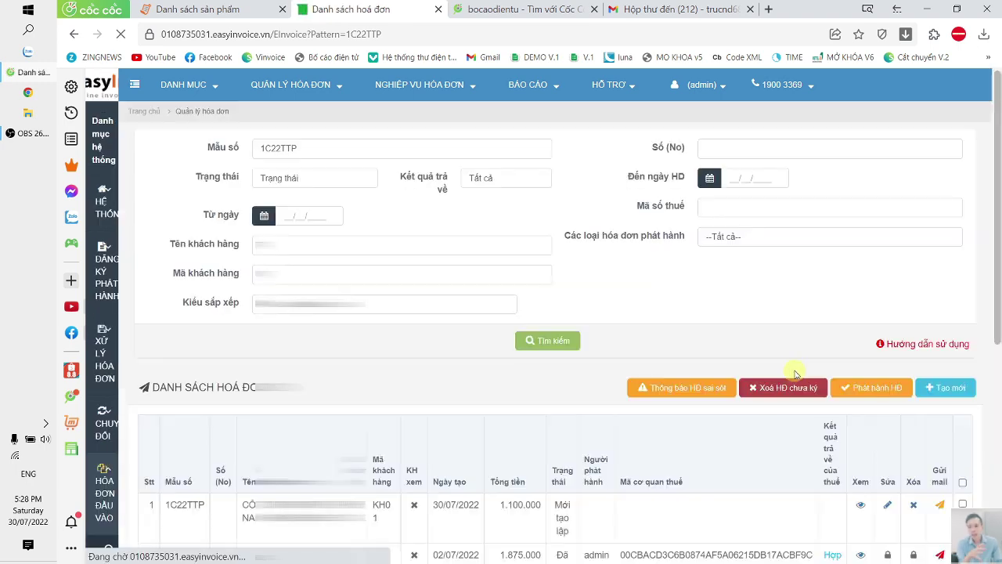
# - Send the newly created invoice from the invoice list to the customer's email address
pyautogui.scroll(-3, 756, 290)
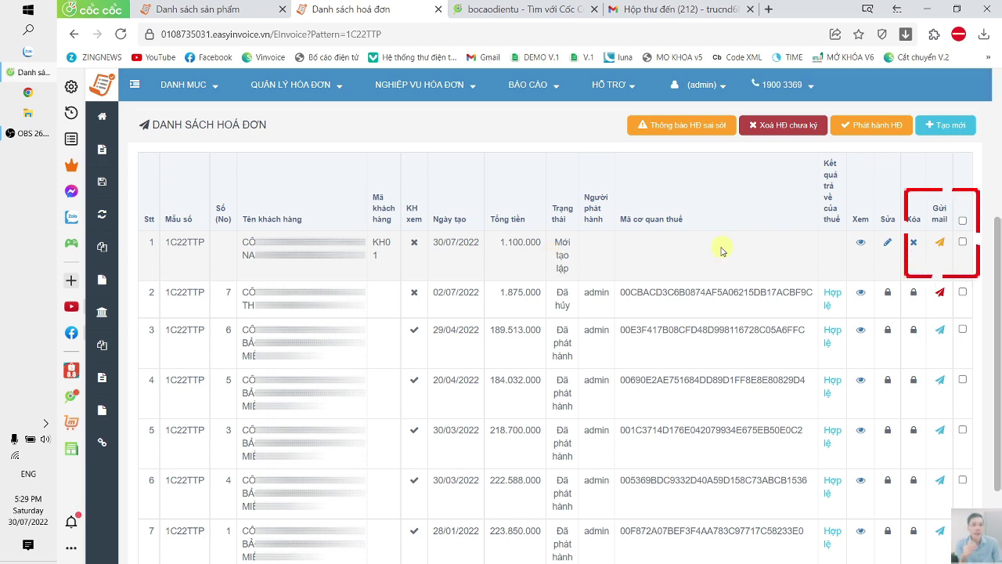
pyautogui.click(939, 245)
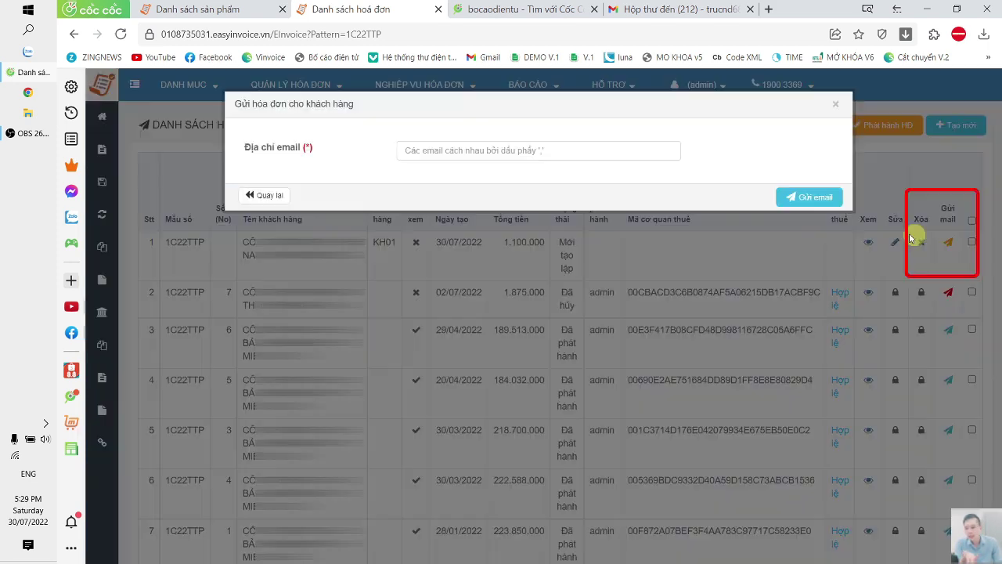
pyautogui.click(506, 149)
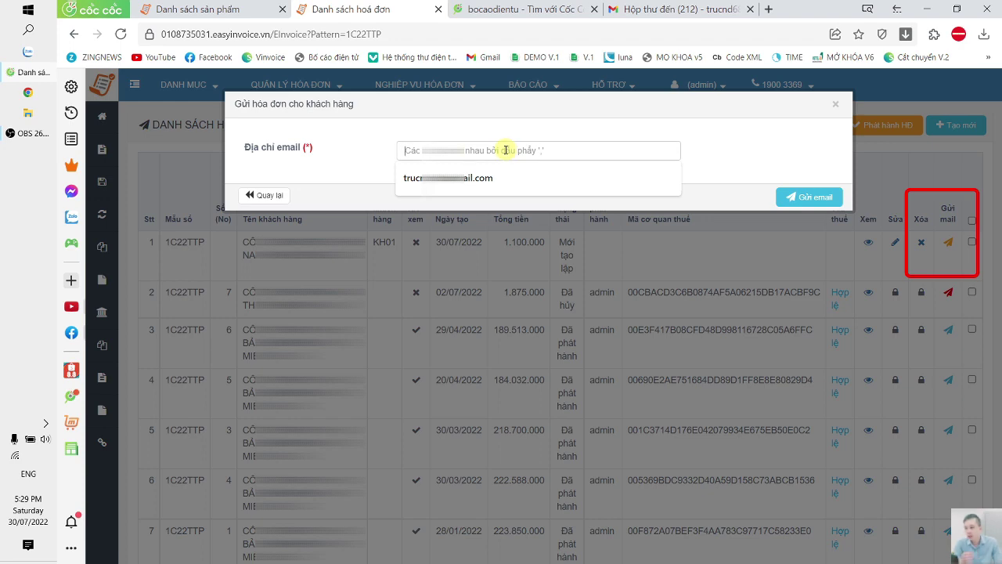
pyautogui.click(473, 176)
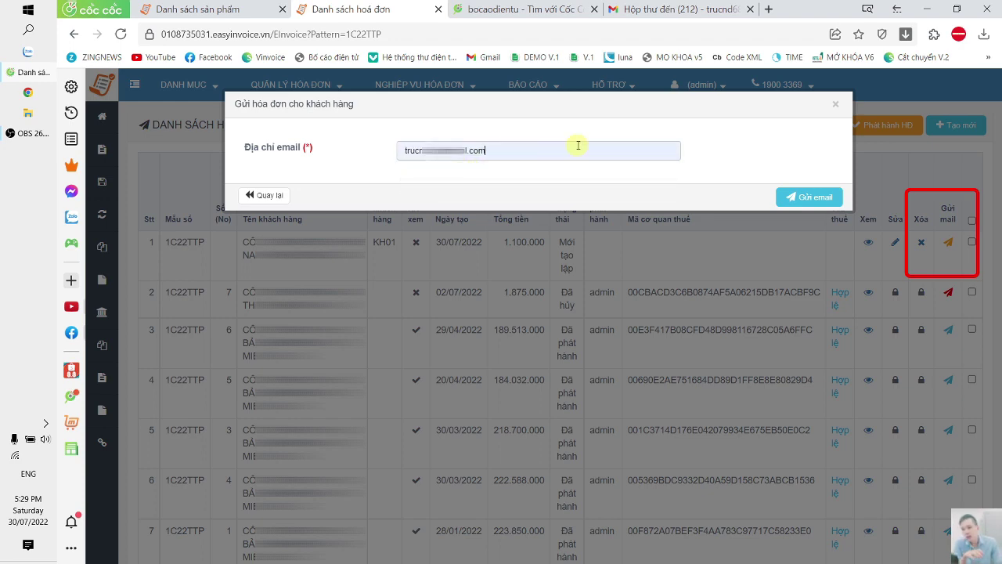
pyautogui.click(804, 199)
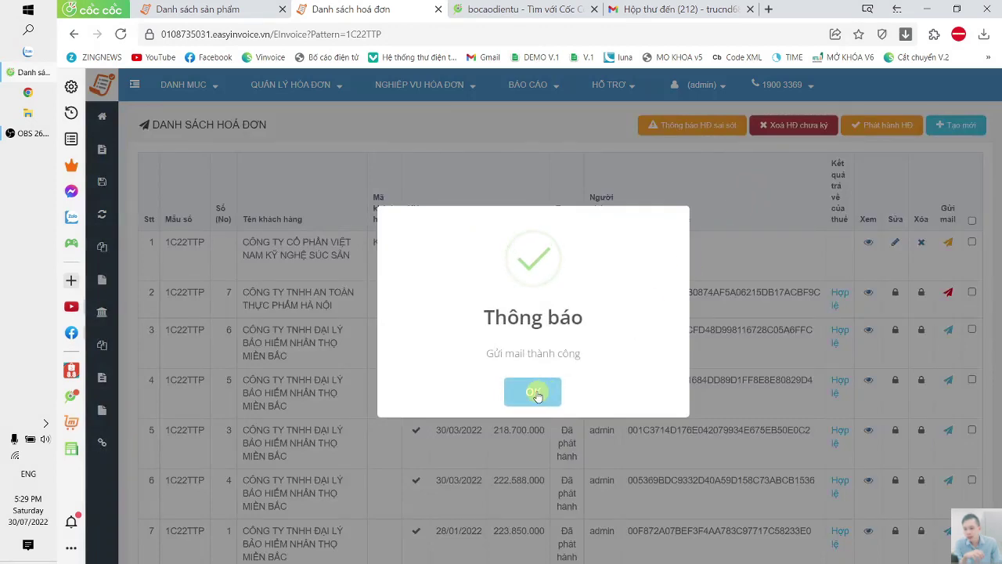
pyautogui.click(537, 396)
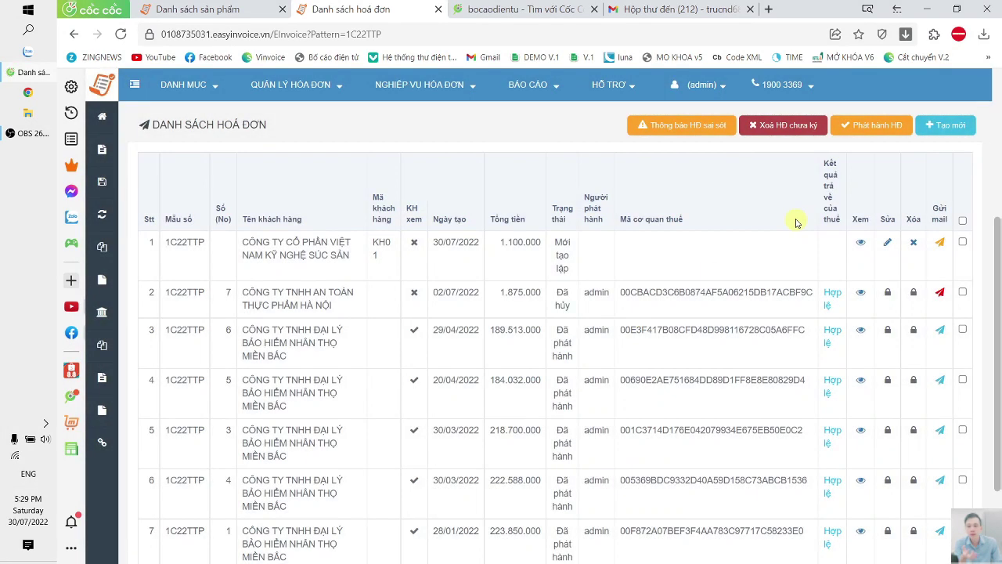
# - Switch to the Gmail inbox, open the EasyInvoice creation notice, and expand its trimmed content to read the whole message
pyautogui.click(673, 9)
pyautogui.click(265, 165)
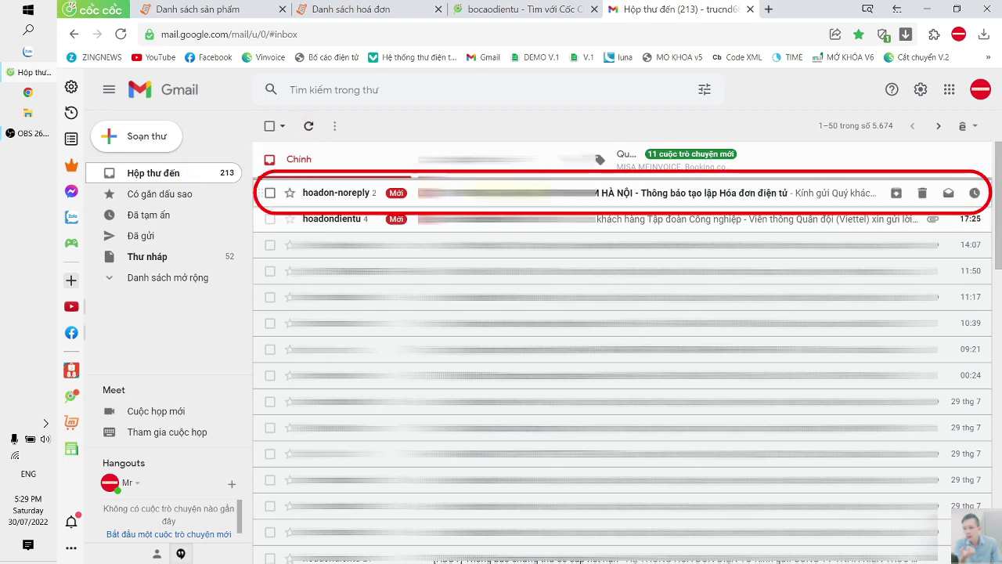
pyautogui.click(649, 196)
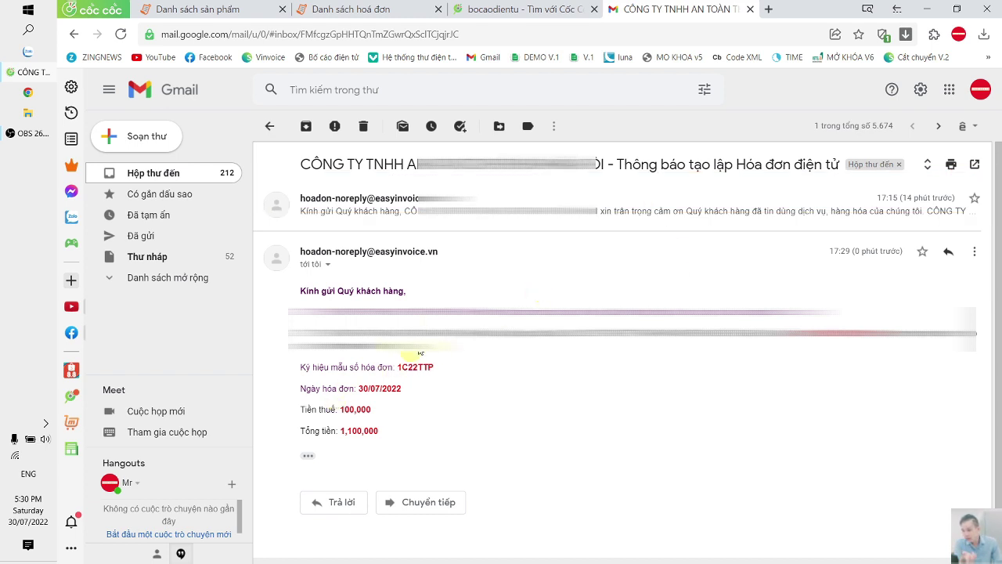
pyautogui.click(308, 455)
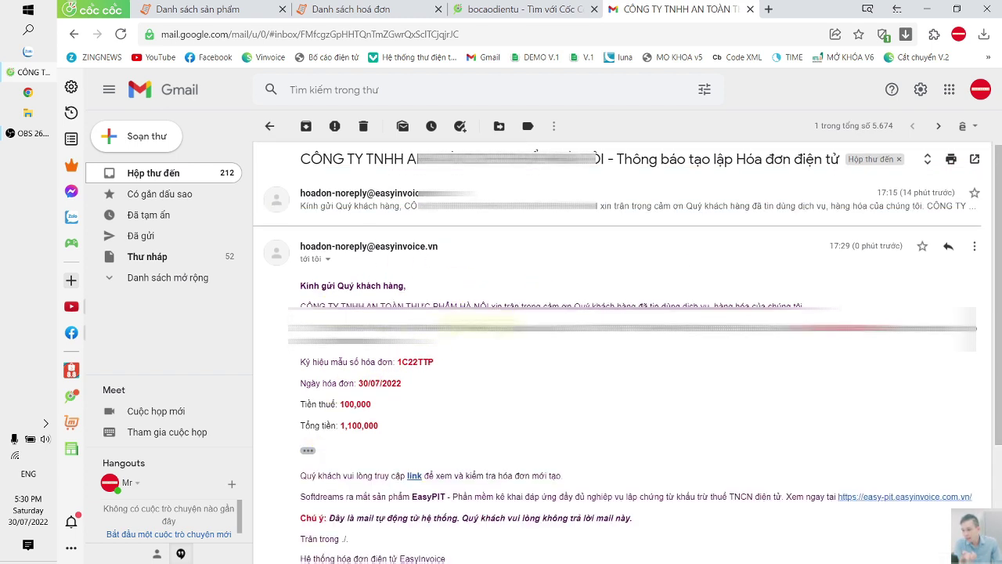
pyautogui.scroll(-2, 494, 355)
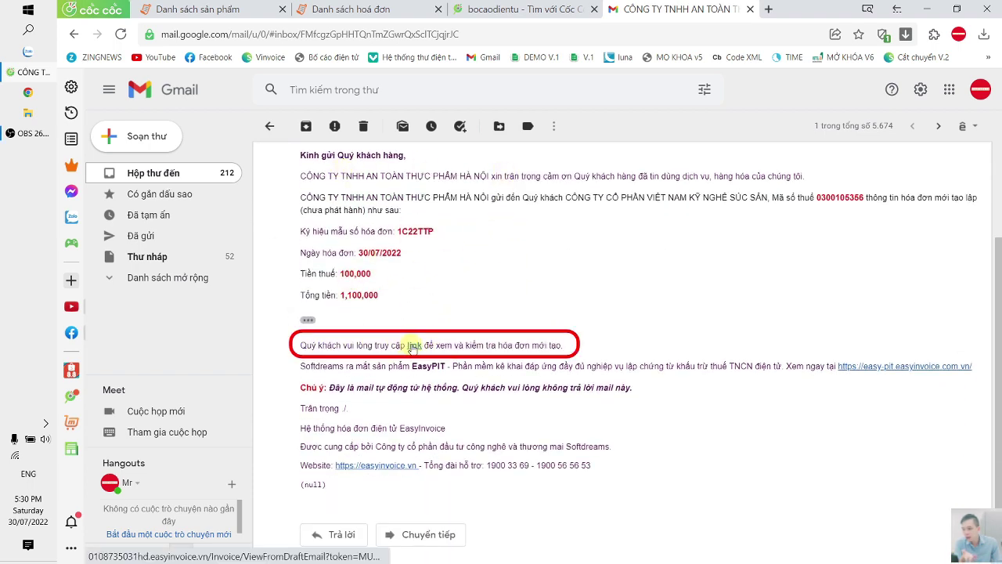
# - Open the draft invoice through the email's link and review its header, line items, totals and lookup information
pyautogui.click(412, 346)
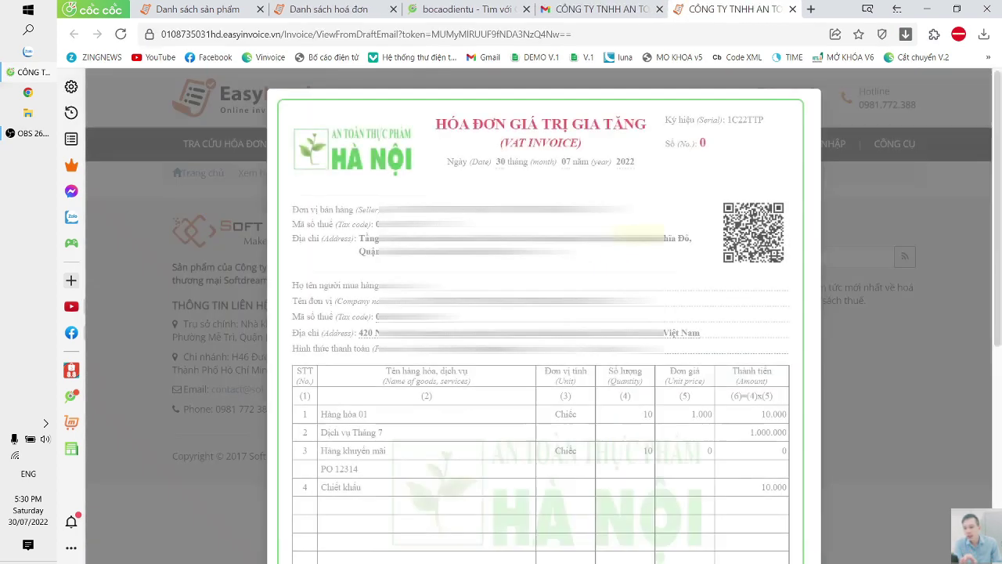
pyautogui.scroll(-2, 541, 313)
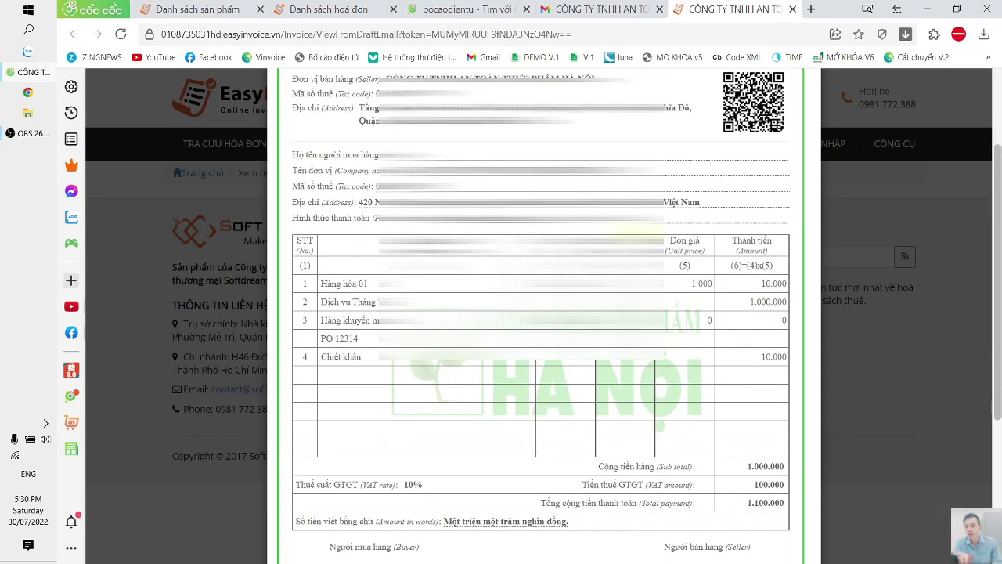
pyautogui.scroll(2, 540, 314)
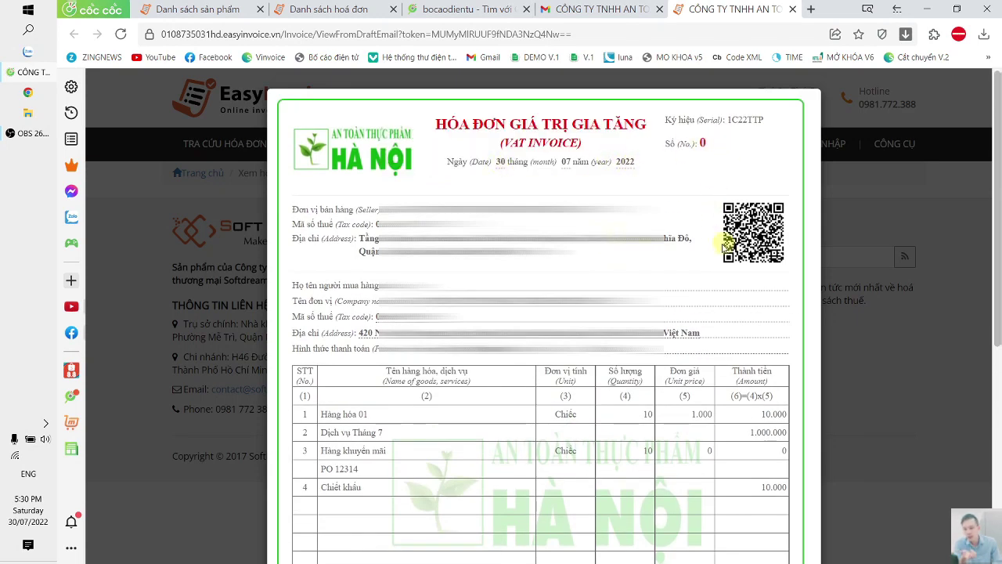
pyautogui.scroll(-6, 724, 247)
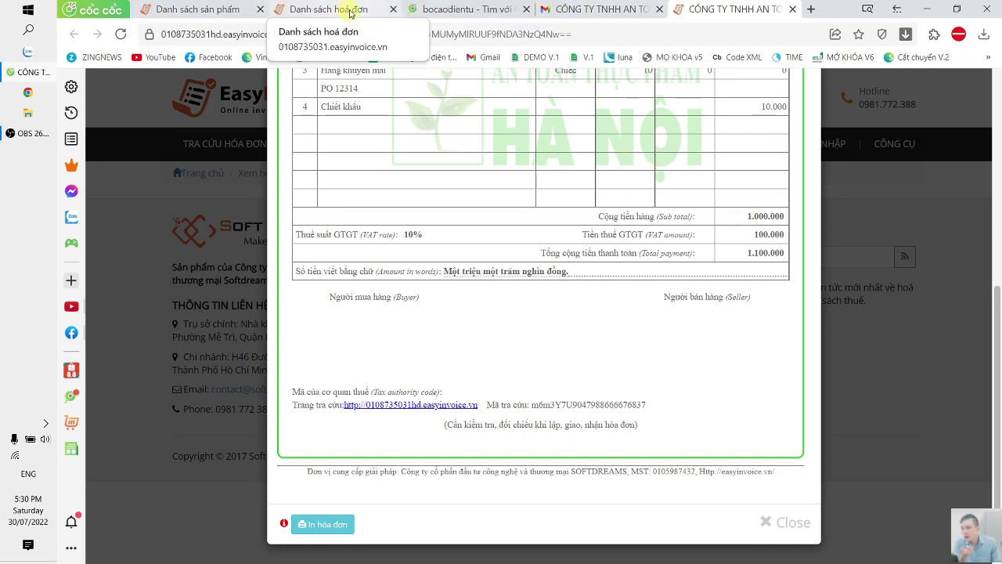
# - Return to the 1C22TTP invoice list, select the new invoice dated 30/07/2022, and look over the issued invoices
pyautogui.click(356, 9)
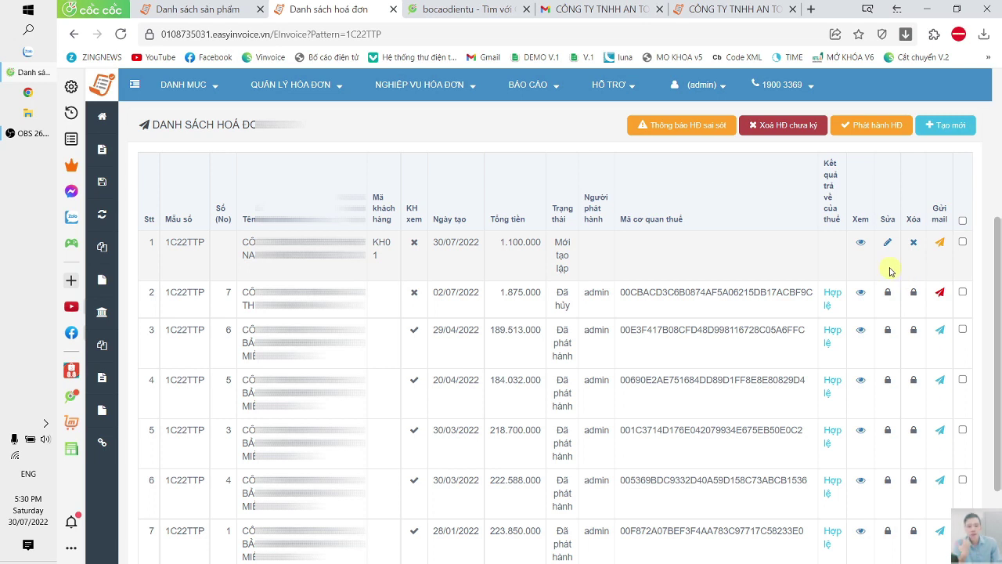
pyautogui.click(961, 242)
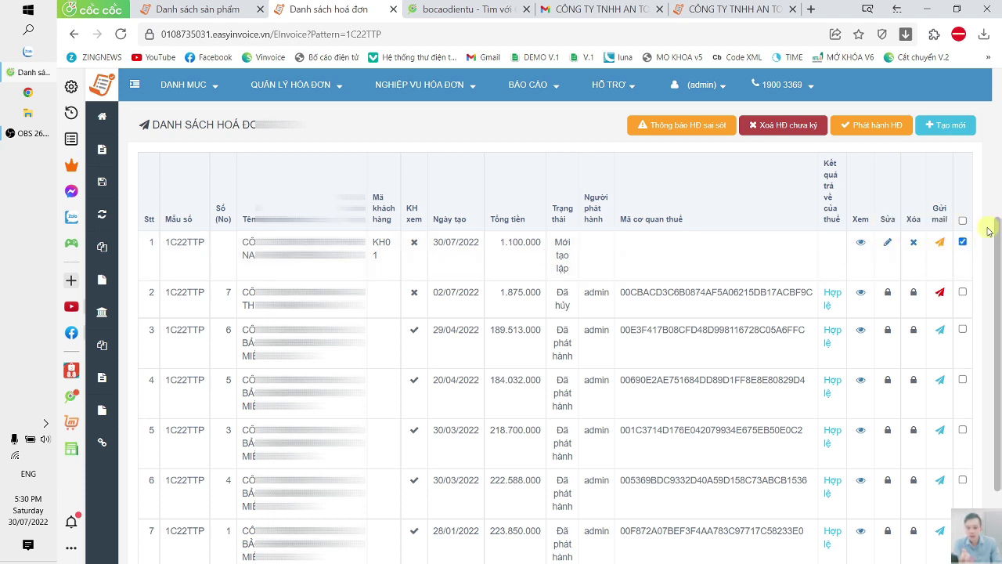
pyautogui.scroll(-2, 990, 231)
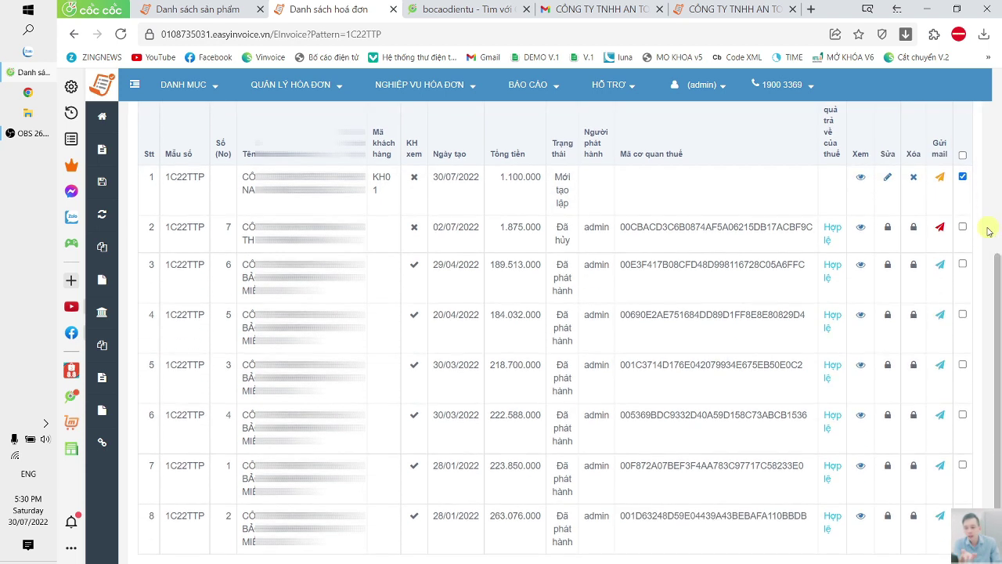
pyautogui.scroll(-2, 990, 231)
pyautogui.scroll(3, 980, 242)
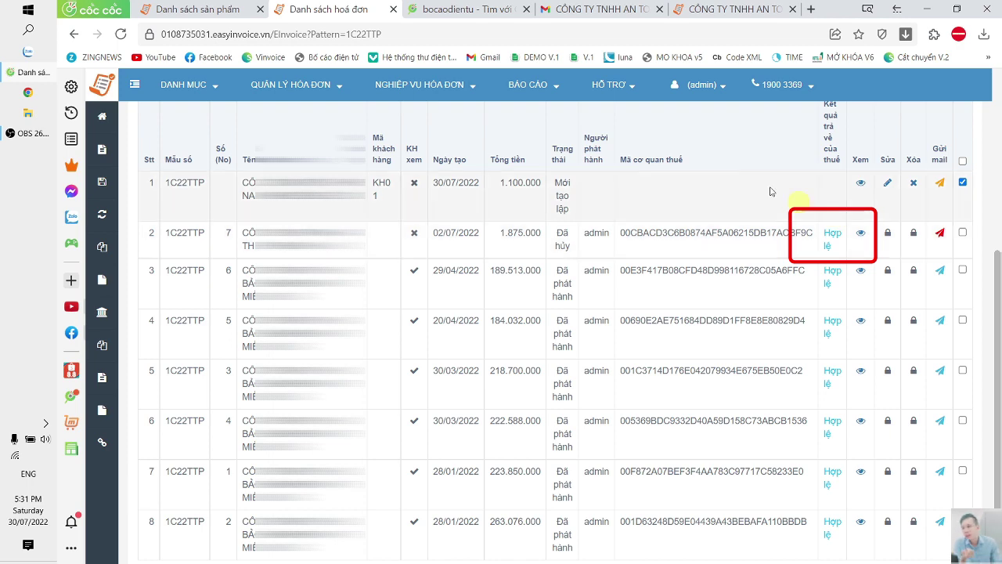
# - Switch to the demohcm EasyInvoice site and open its invoice list (Danh sách hóa đơn)
pyautogui.click(205, 9)
pyautogui.click(402, 84)
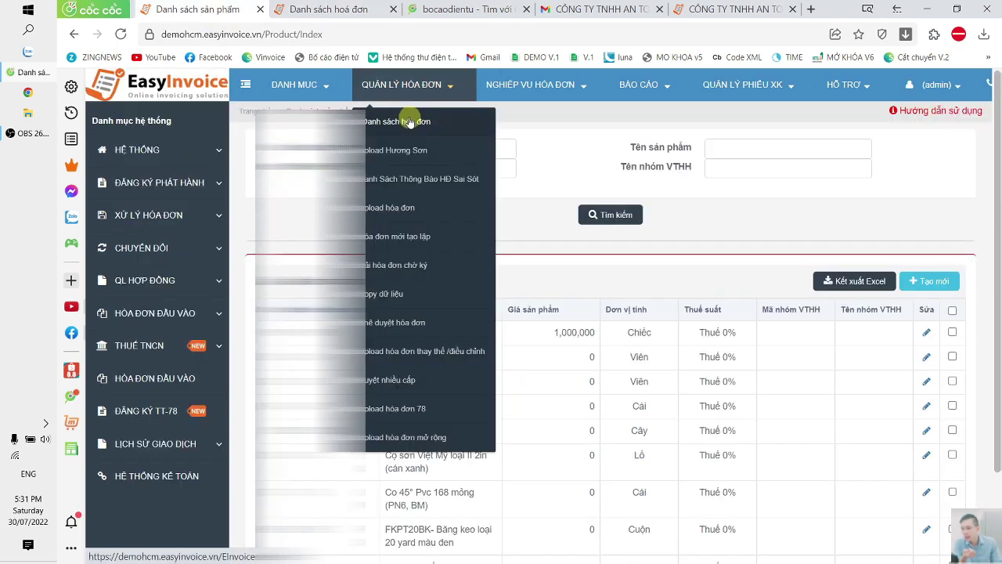
pyautogui.click(391, 120)
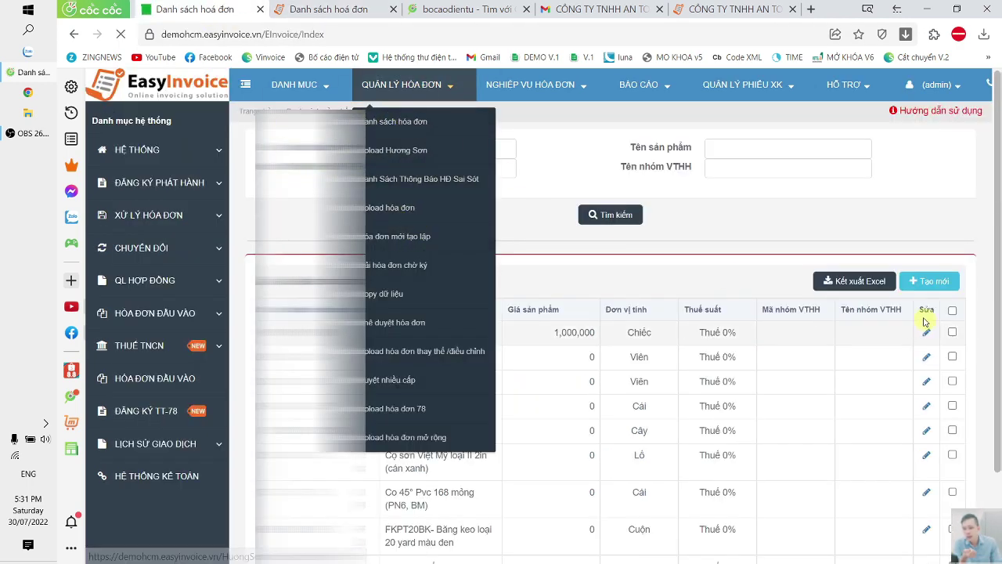
pyautogui.scroll(-2, 899, 320)
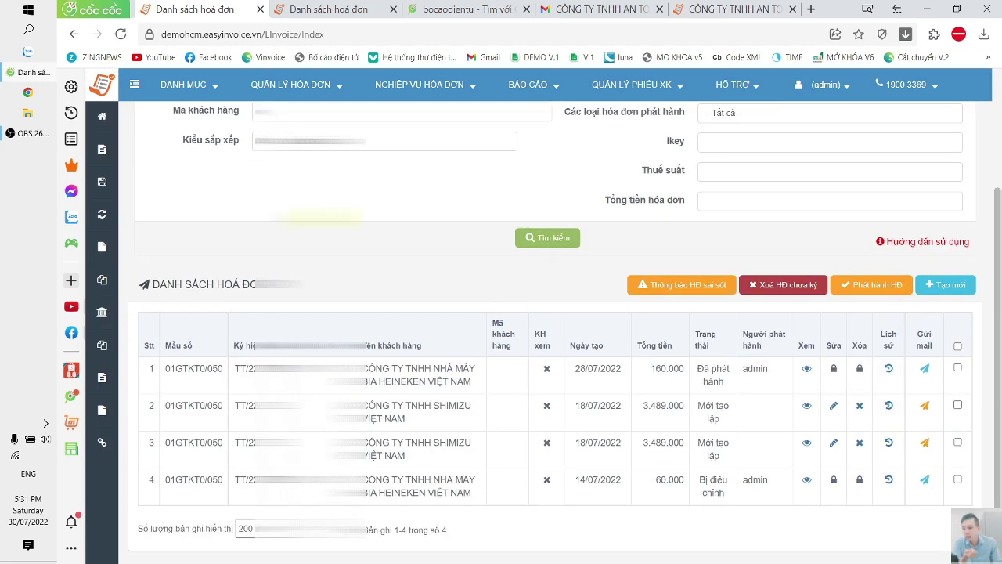
# - Filter the invoice list by the form number (Mẫu số) 1K22TCA and look through its invoices
pyautogui.scroll(2, 900, 318)
pyautogui.click(402, 147)
pyautogui.press('Down')
pyautogui.press('Down')
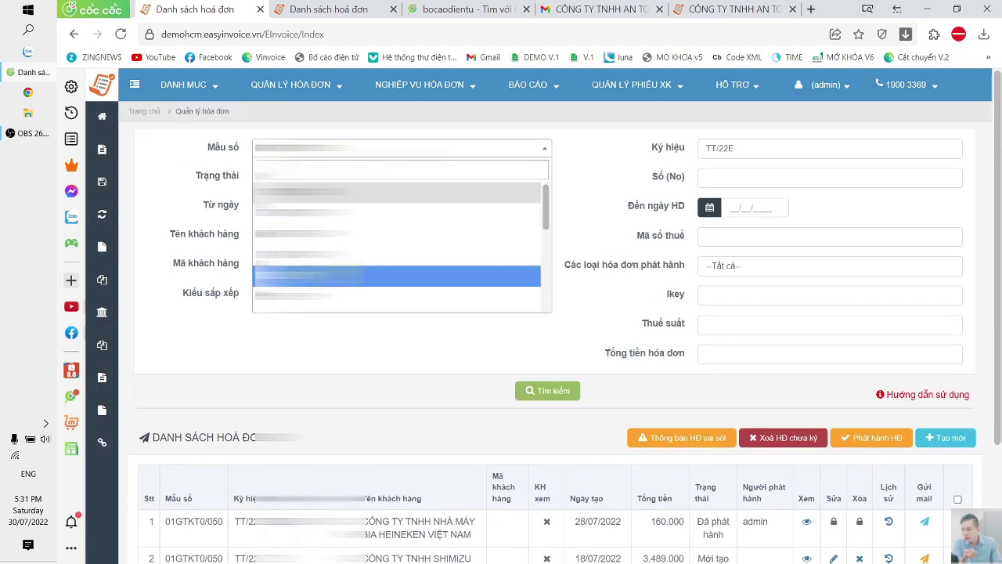
pyautogui.press('Return')
pyautogui.scroll(-8, 901, 227)
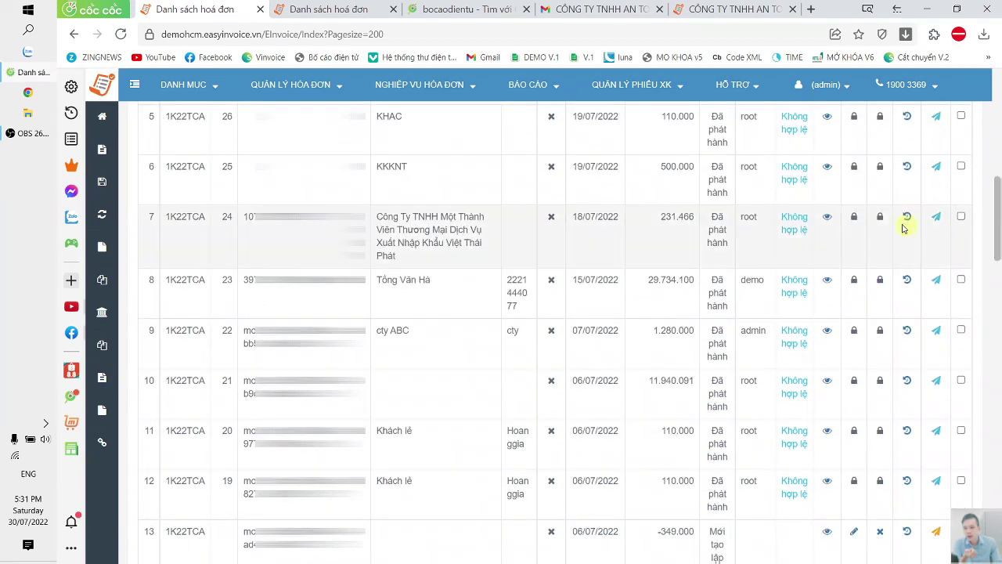
# - Check the tax authority result of the issued invoices and open the transaction details of invoice 27
pyautogui.scroll(1, 799, 201)
pyautogui.moveTo(792, 202)
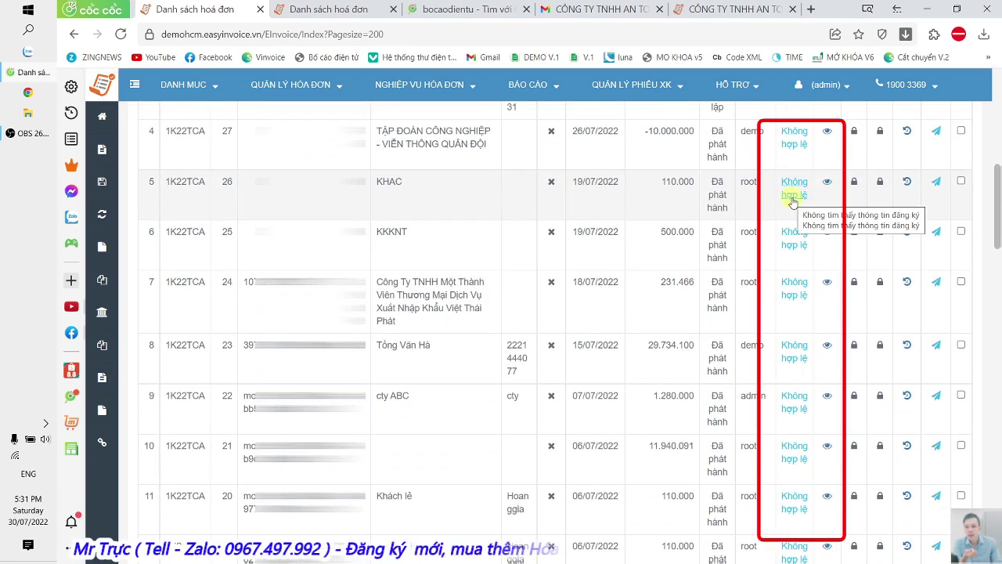
pyautogui.scroll(3, 788, 198)
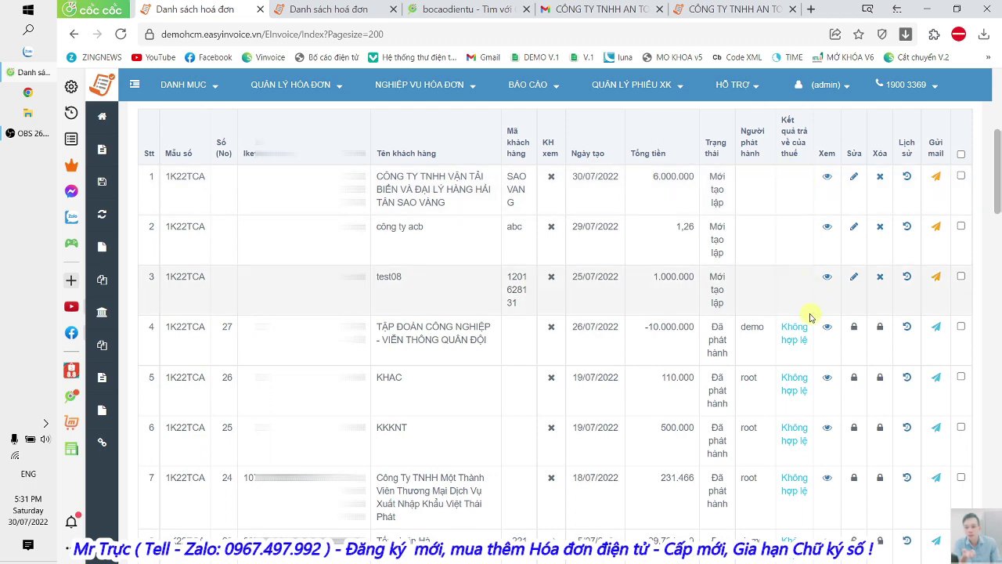
pyautogui.scroll(-1, 802, 302)
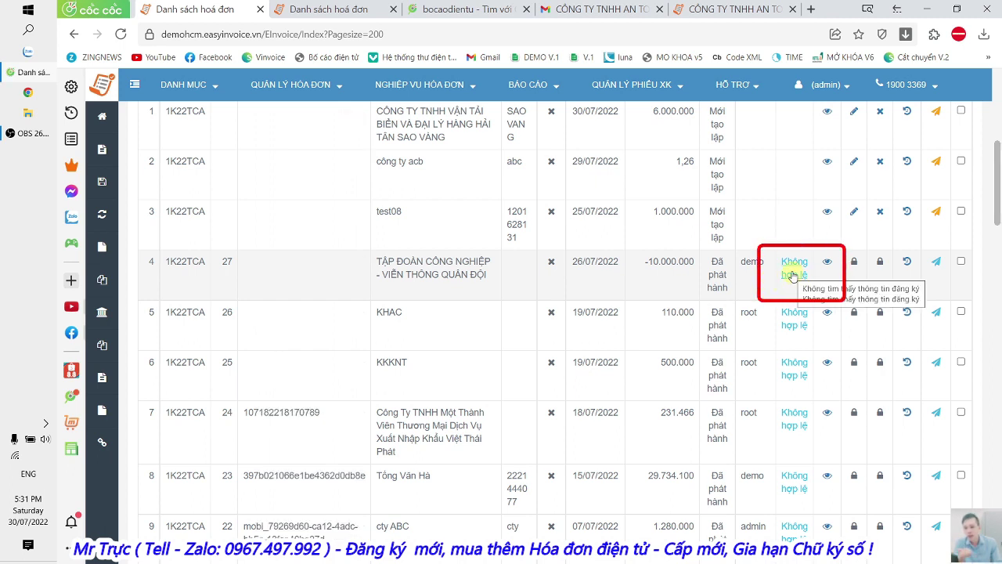
pyautogui.click(786, 283)
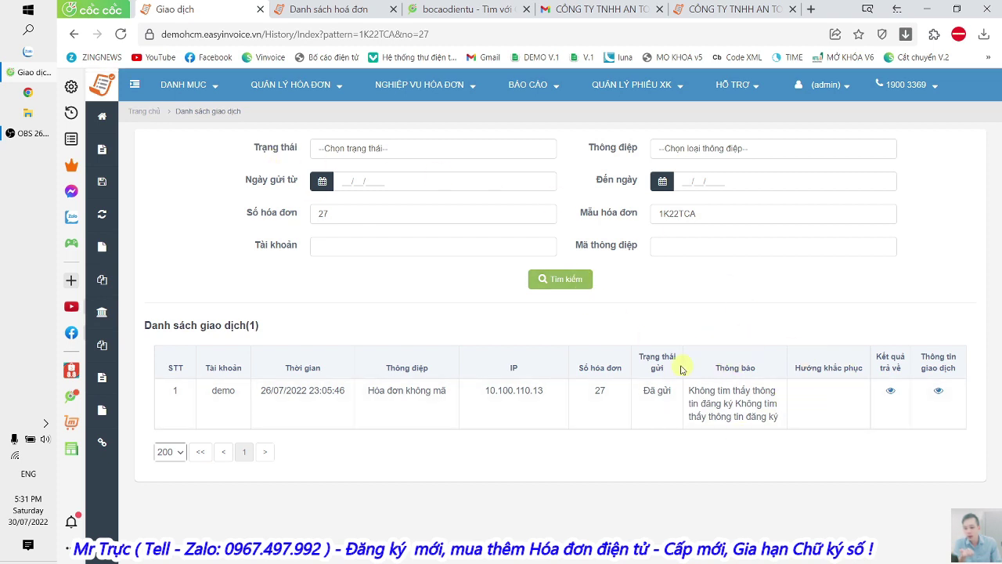
# - Read the notice (Thông báo) returned for the transaction of invoice 27
pyautogui.moveTo(690, 394); pyautogui.dragTo(781, 420)
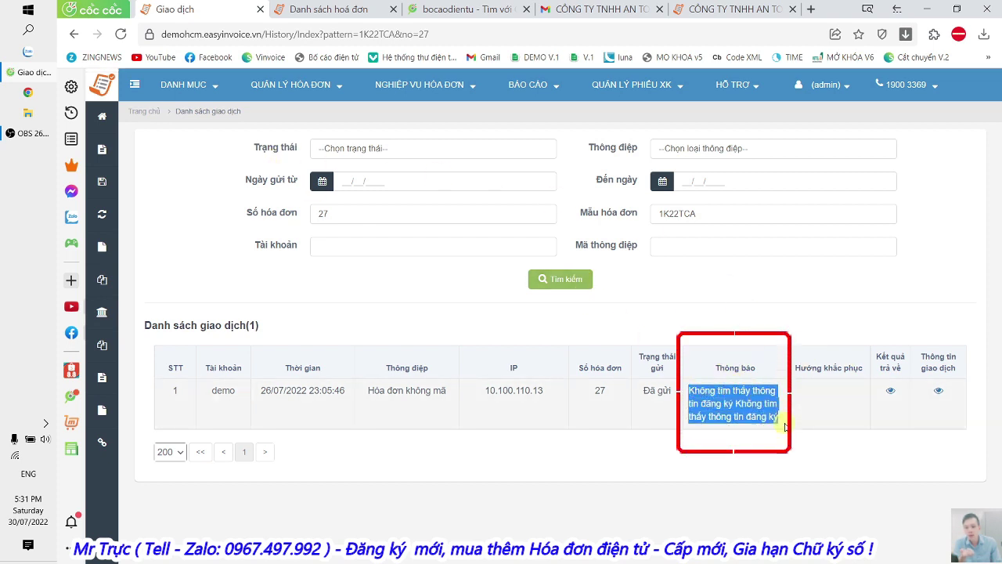
pyautogui.click(749, 407)
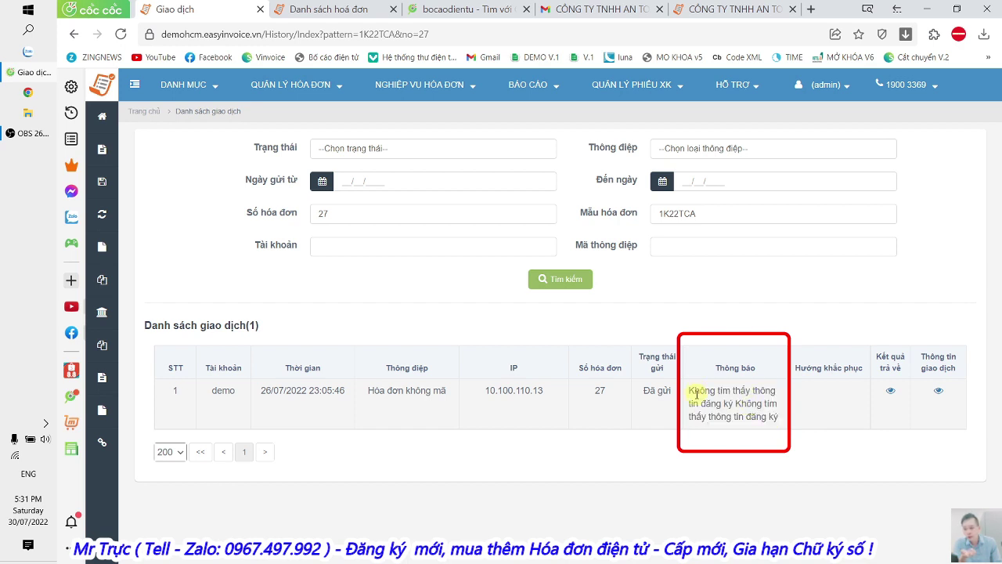
pyautogui.moveTo(689, 393); pyautogui.dragTo(776, 416)
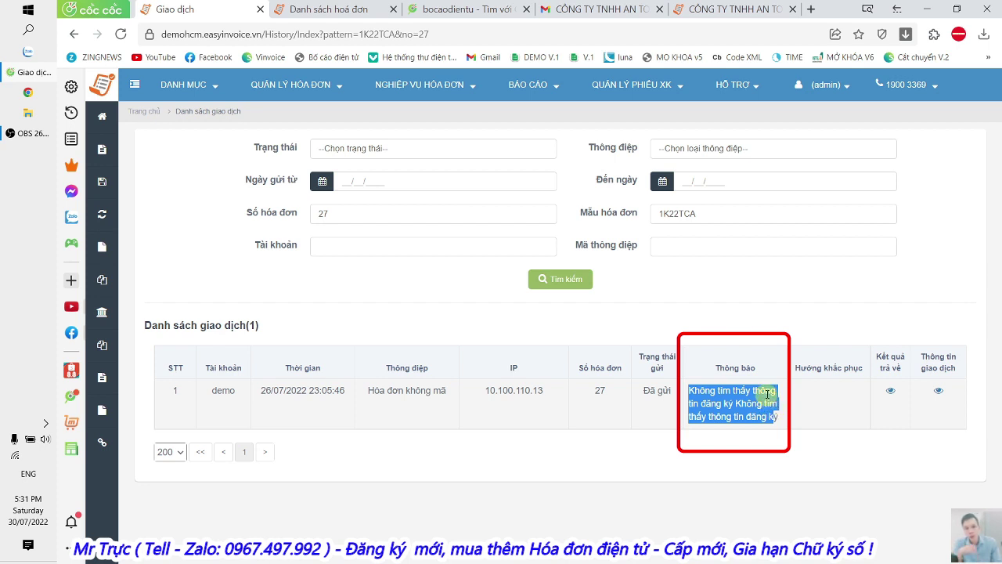
pyautogui.click(745, 408)
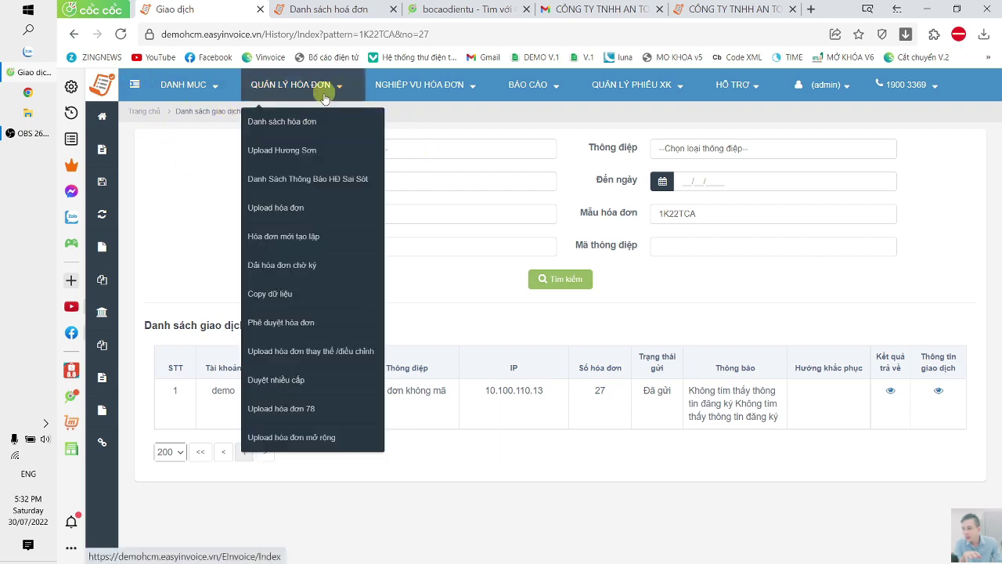
# - Return to the 1K22TCA invoice list, open the tax result details of invoice 23, and read its notice (Thông báo)
pyautogui.click(302, 84)
pyautogui.click(73, 38)
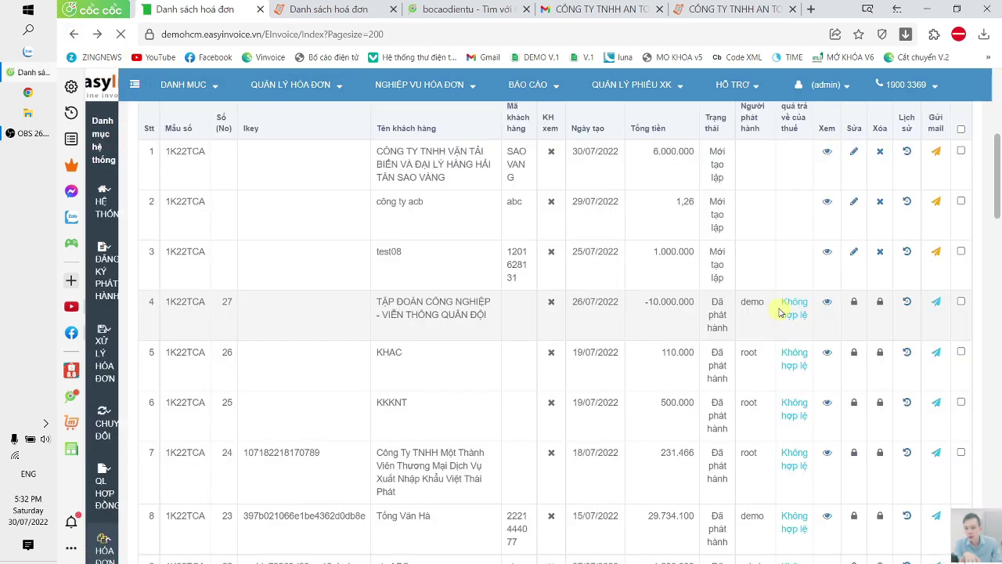
pyautogui.scroll(-5, 788, 311)
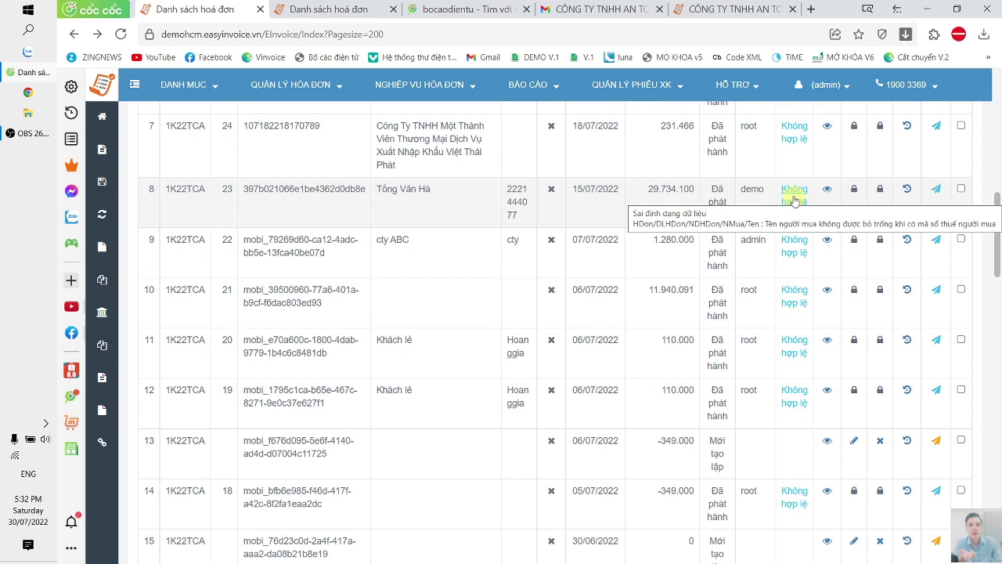
pyautogui.click(794, 194)
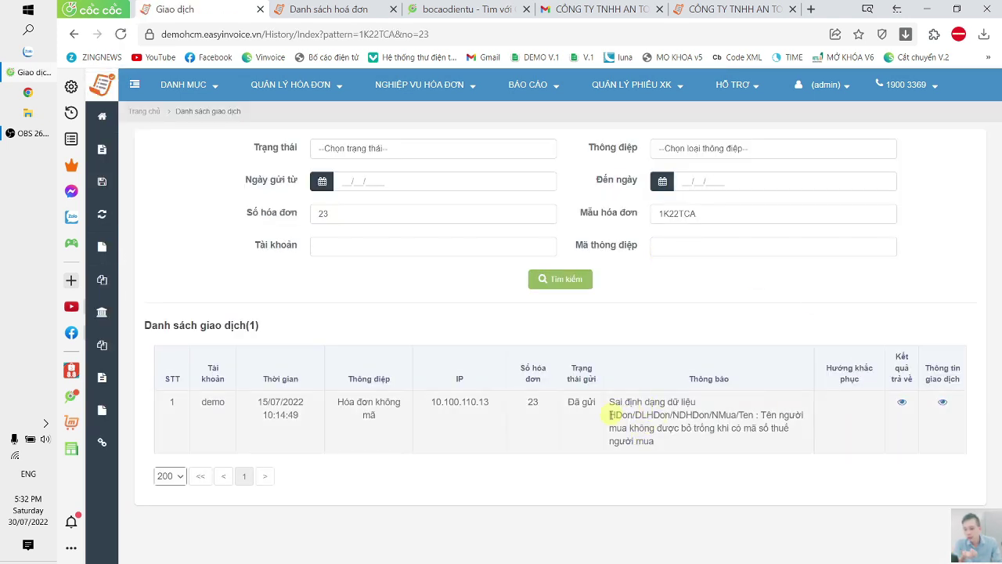
pyautogui.moveTo(612, 415); pyautogui.dragTo(792, 416)
pyautogui.tripleClick(732, 429)
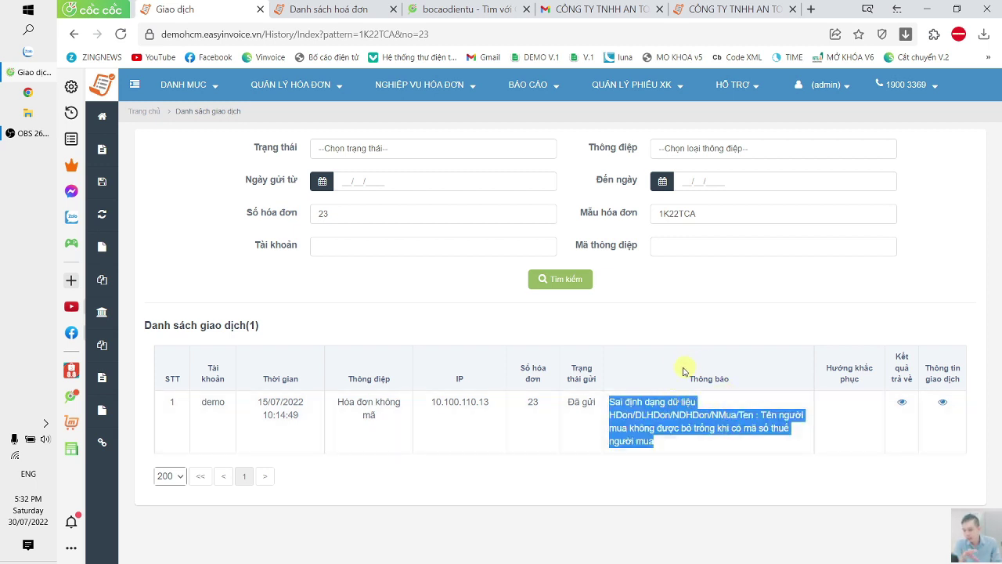
pyautogui.click(673, 402)
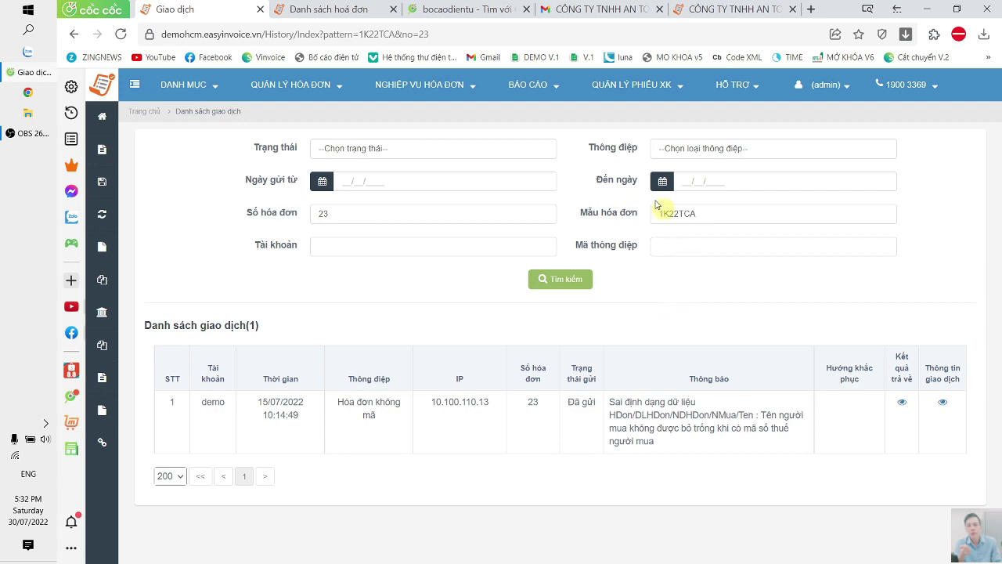
# - Return to the invoice list, view invoice 20, and try to create 1 copy under form 1K22TCA dated 06/07/2022
pyautogui.click(76, 37)
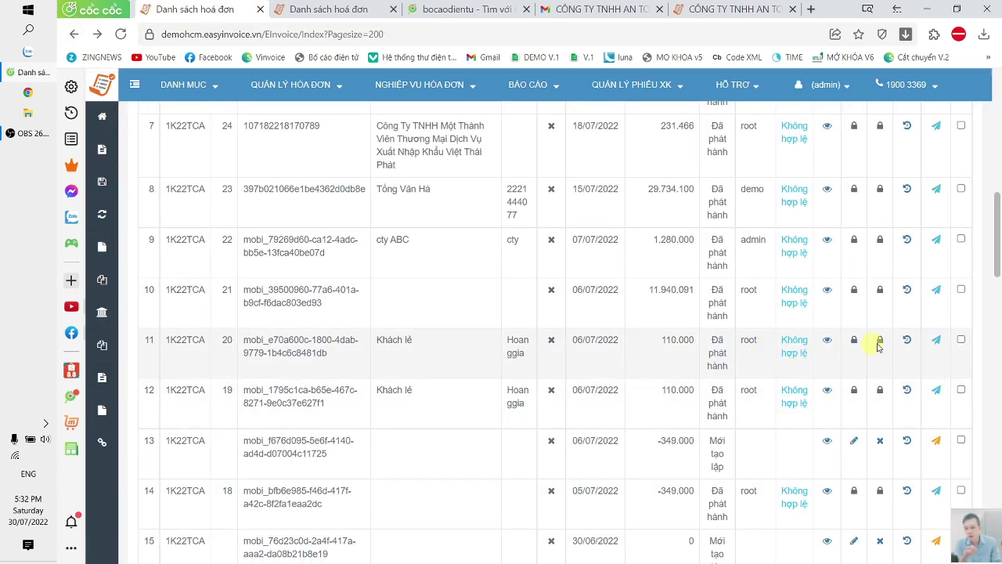
pyautogui.click(828, 343)
pyautogui.scroll(-5, 850, 315)
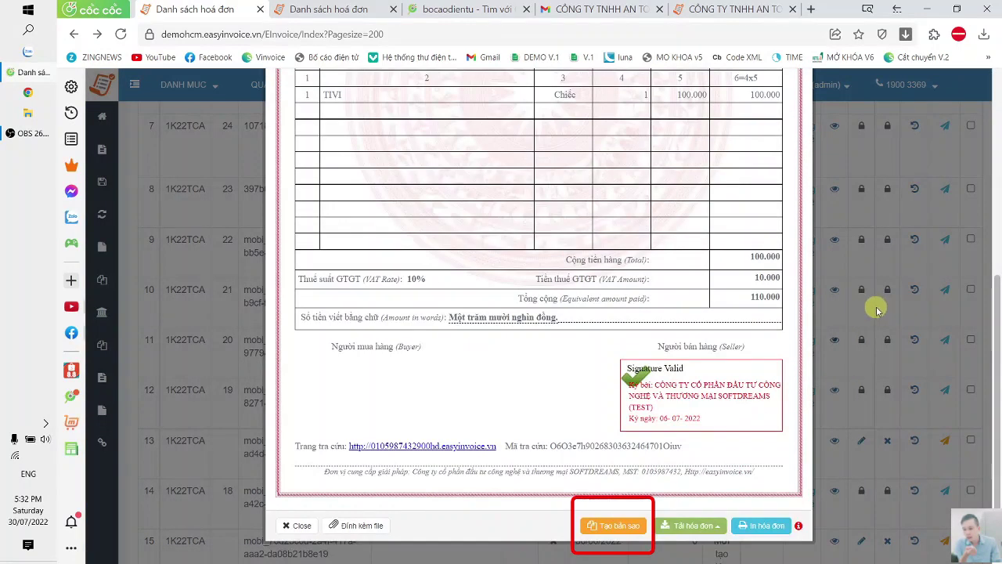
pyautogui.click(606, 528)
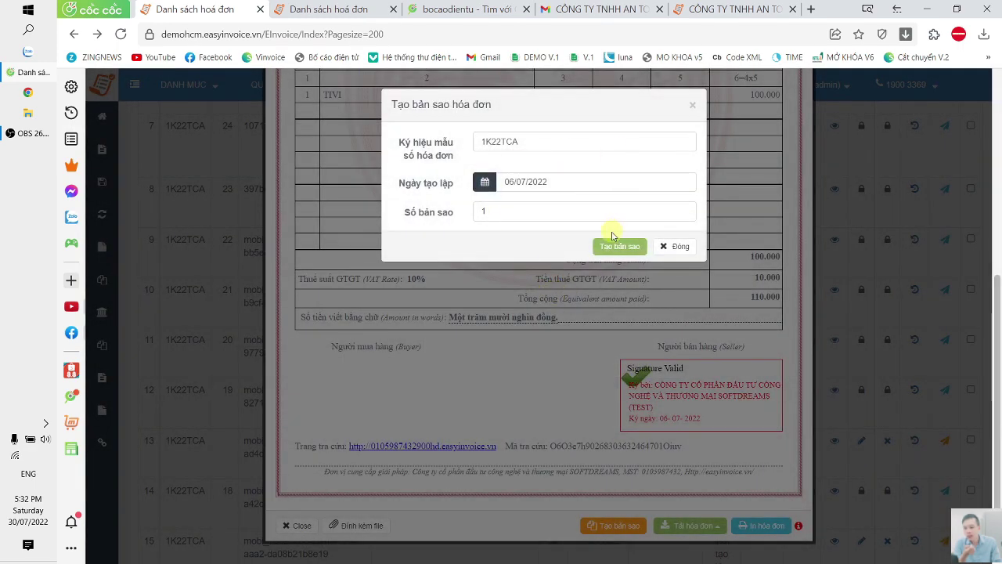
pyautogui.click(613, 242)
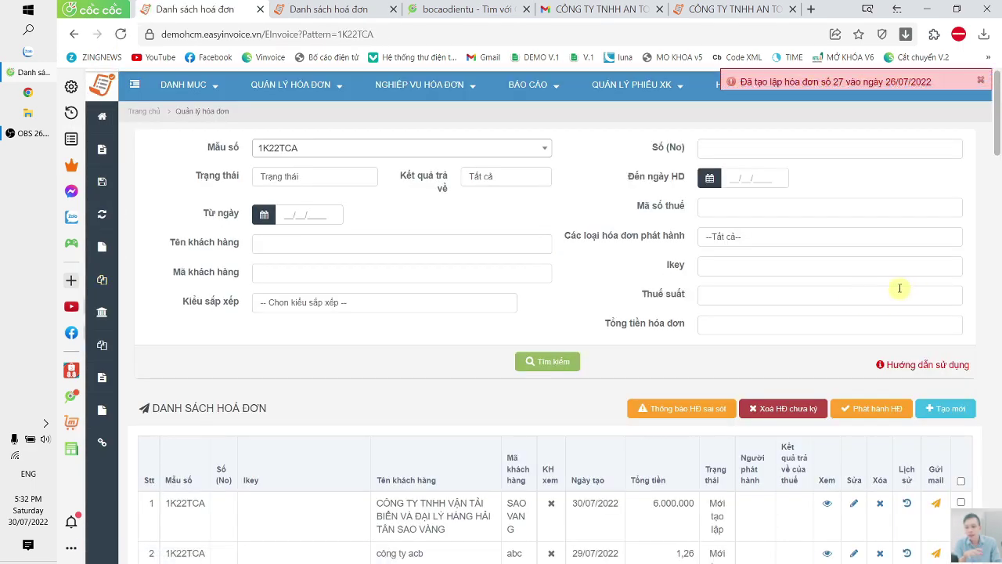
# - Edit the unissued 1K22TCA invoice dated 30/07/2022, append "-001" to the buyer's tax code (Mã số thuế), and save the invoice
pyautogui.scroll(-3, 900, 288)
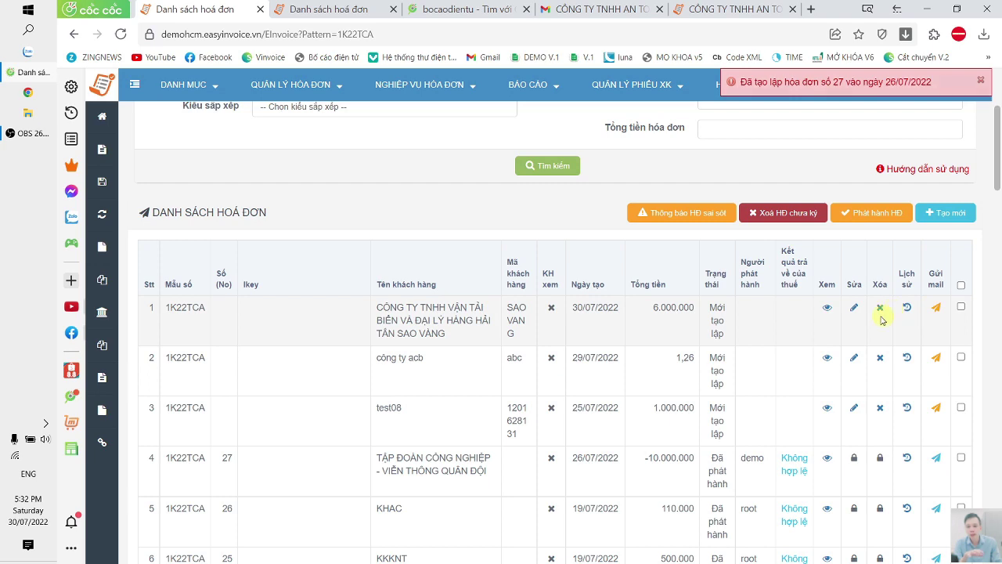
pyautogui.click(854, 310)
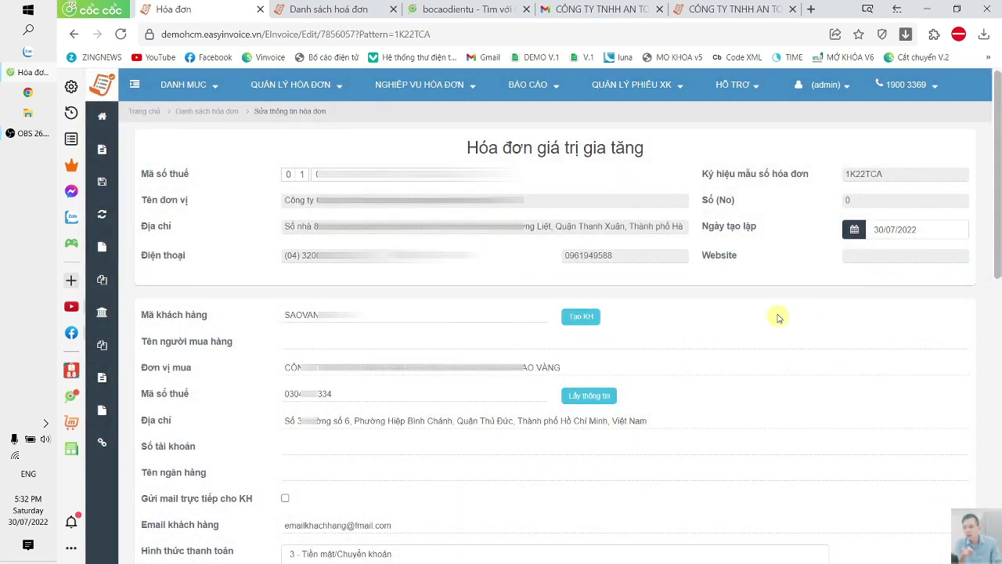
pyautogui.click(364, 397)
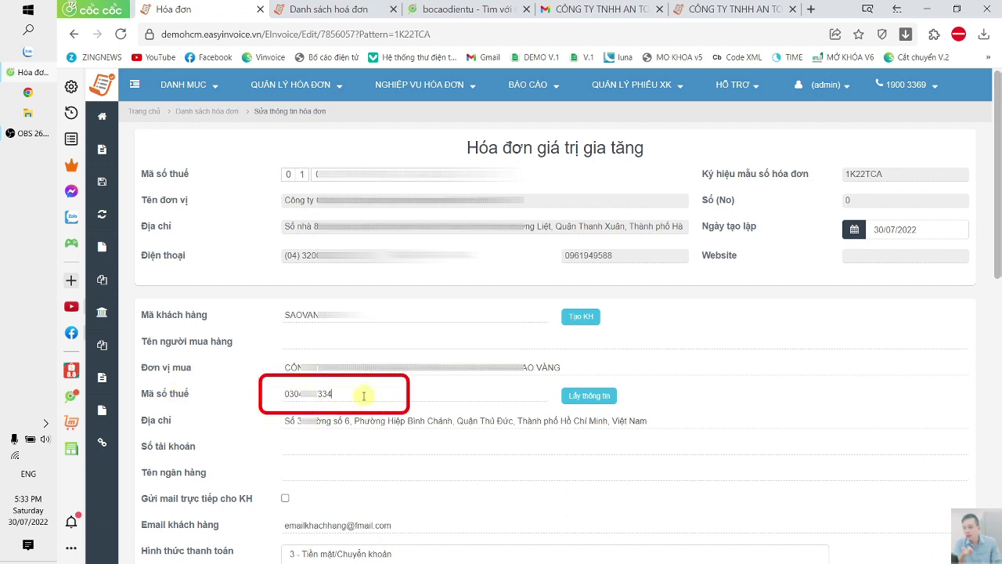
pyautogui.write('-')
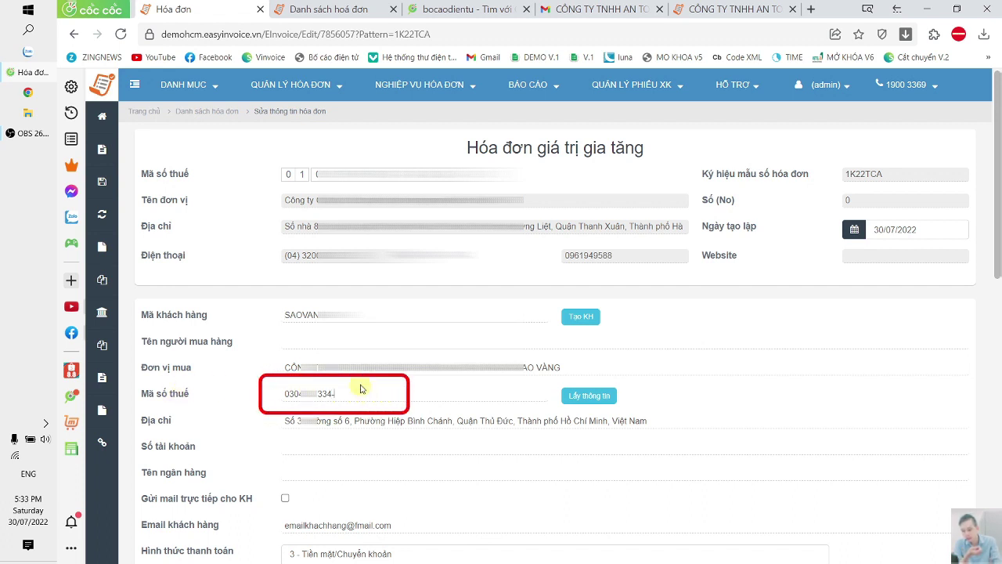
pyautogui.write('001')
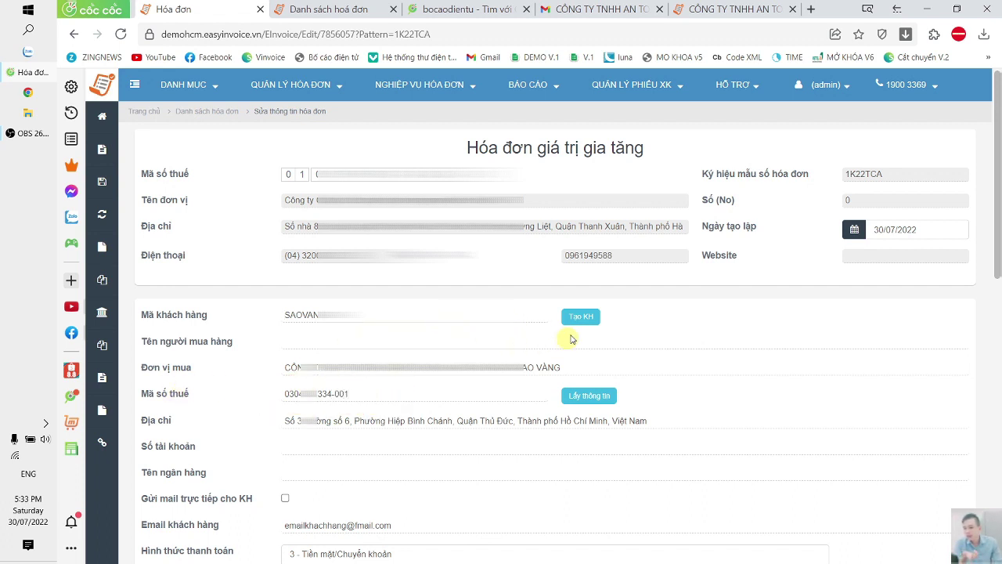
pyautogui.scroll(-5, 546, 338)
pyautogui.scroll(-5, 546, 338)
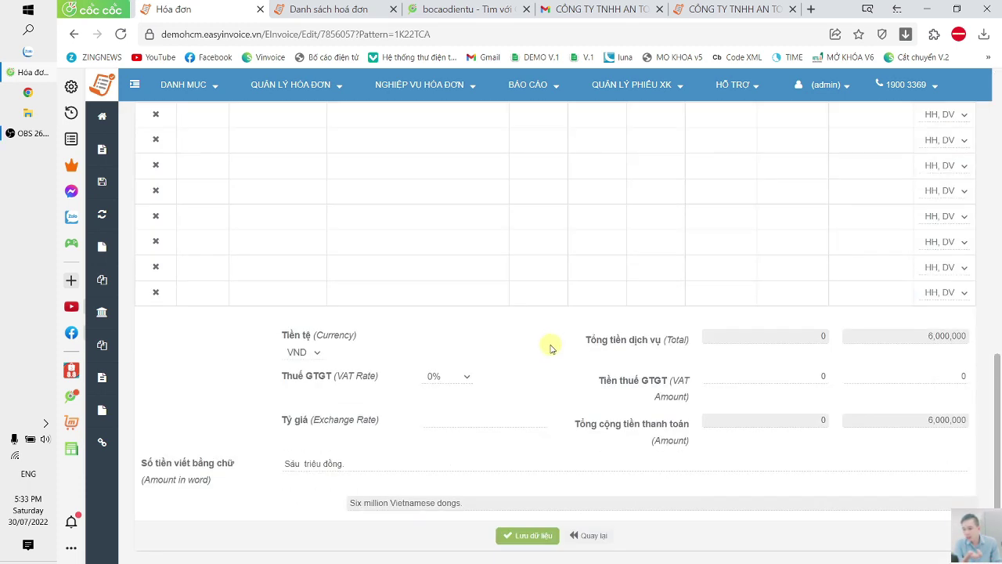
pyautogui.click(525, 537)
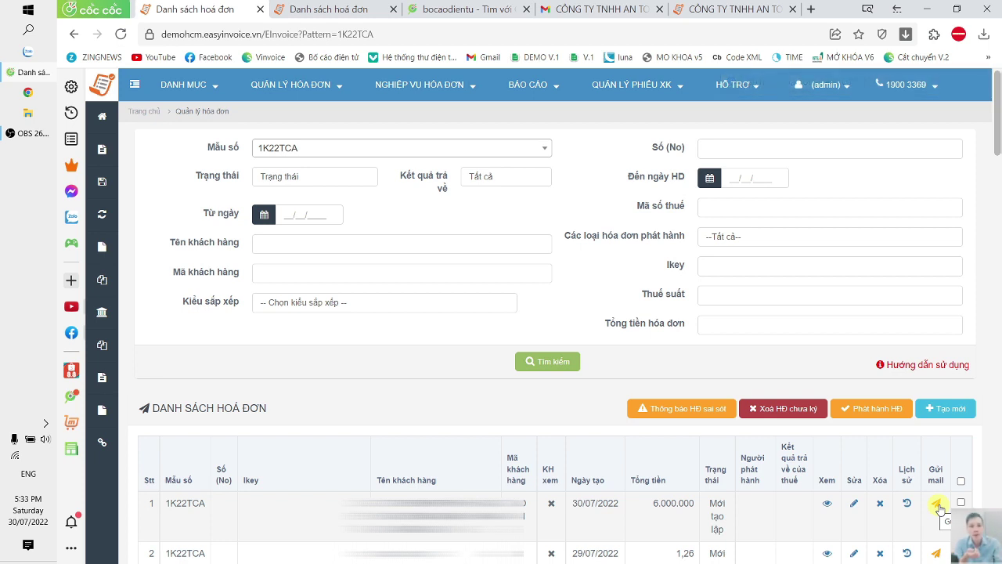
pyautogui.click(936, 504)
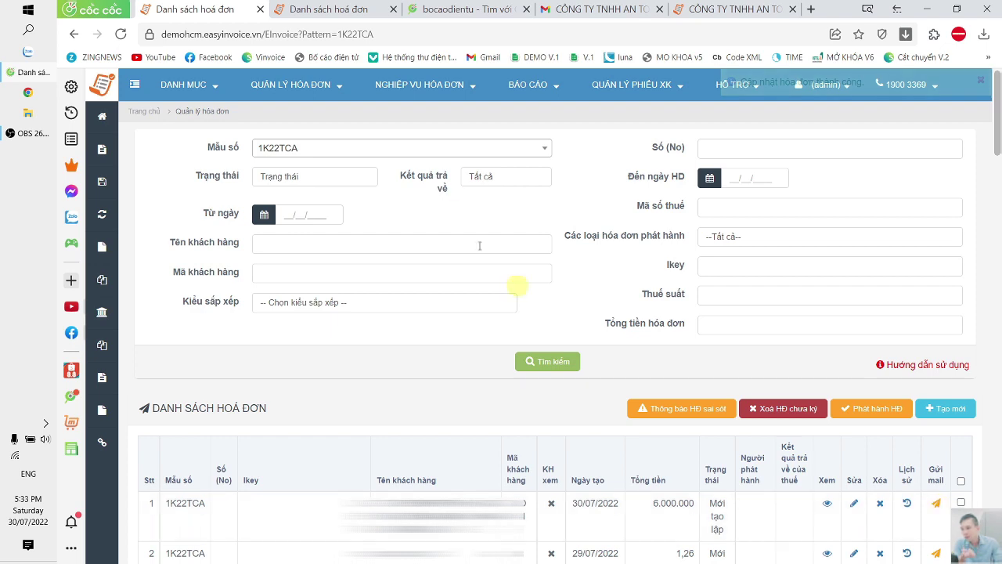
# - Switch back to the 1C22TTP invoice list, view issued invoice 6, and examine its tax authority code and lookup details
pyautogui.click(344, 9)
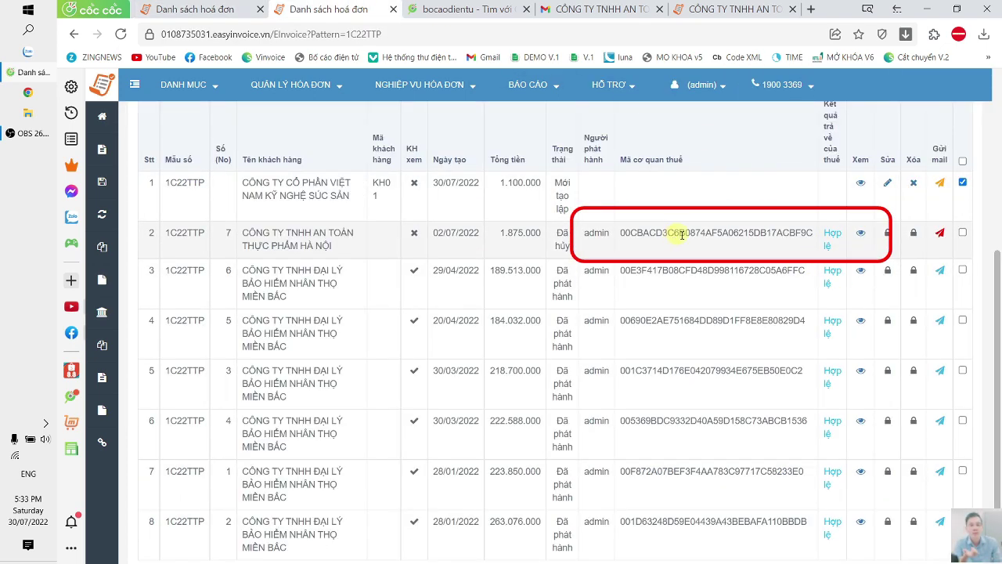
pyautogui.click(862, 273)
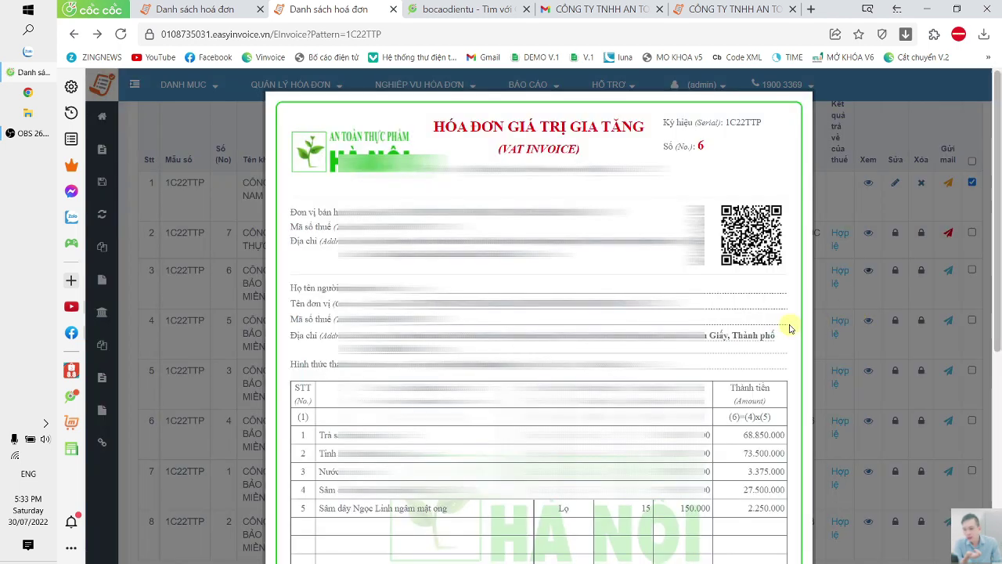
pyautogui.scroll(-4, 789, 329)
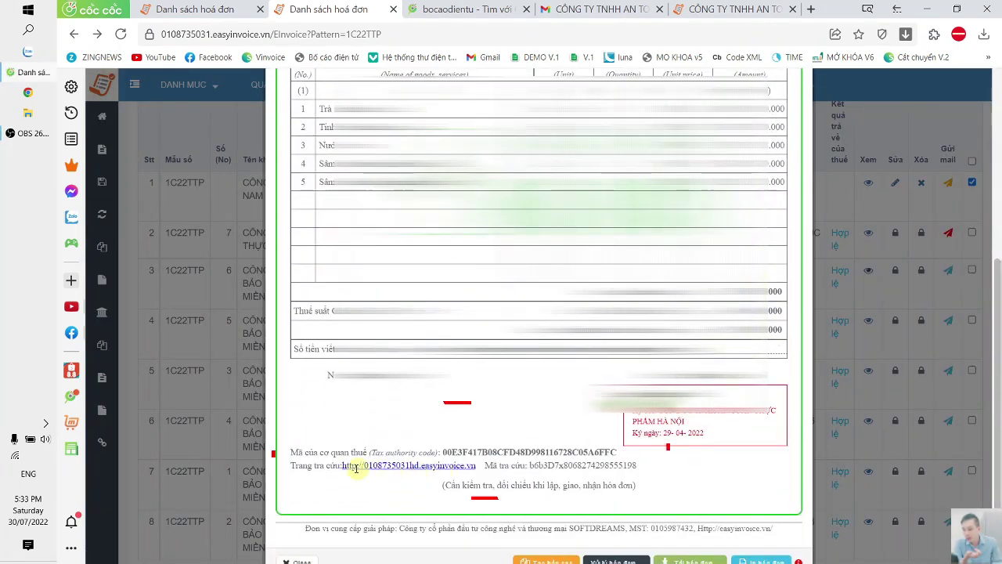
pyautogui.doubleClick(532, 452)
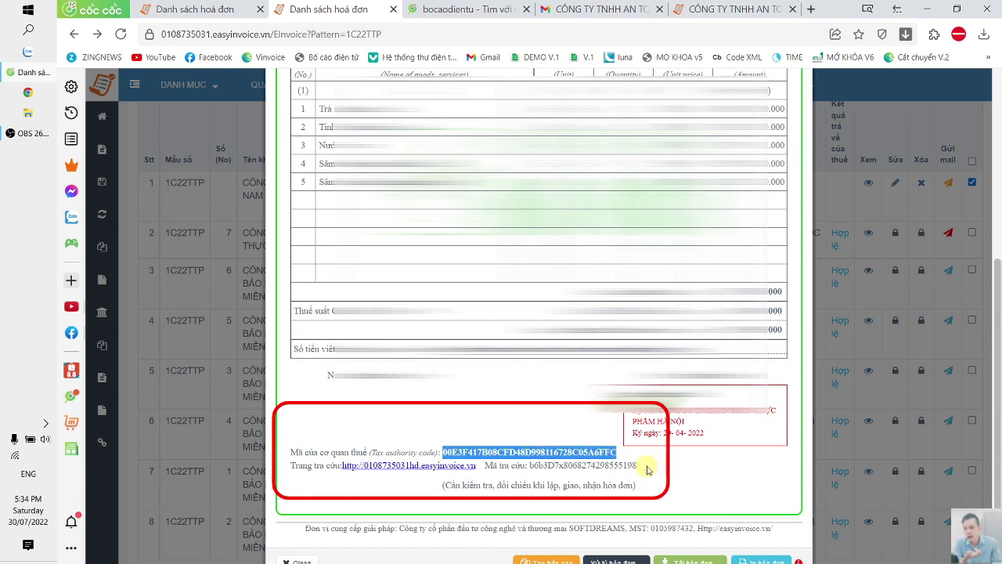
pyautogui.click(678, 468)
pyautogui.scroll(-1, 678, 469)
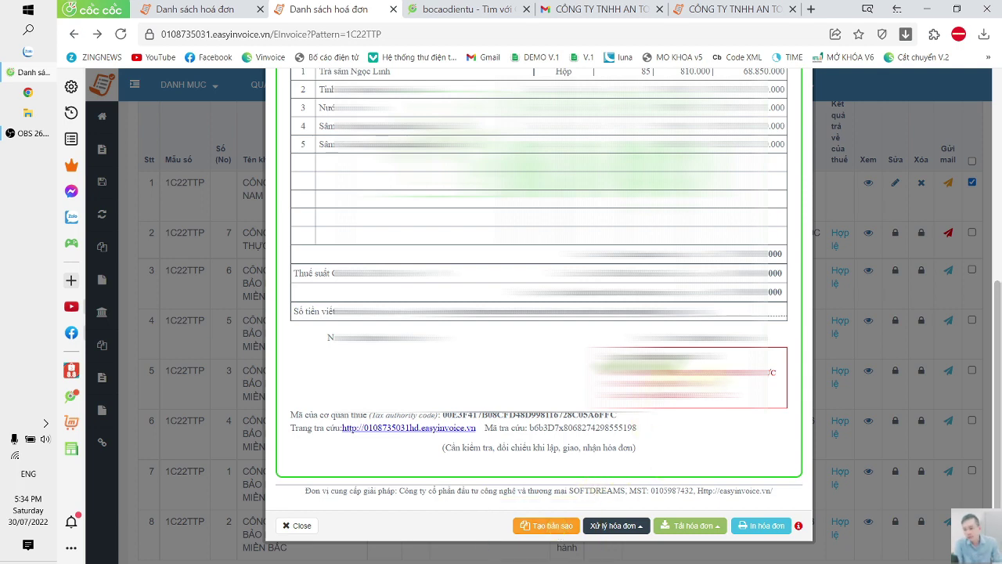
pyautogui.scroll(10, 875, 233)
pyautogui.click(876, 234)
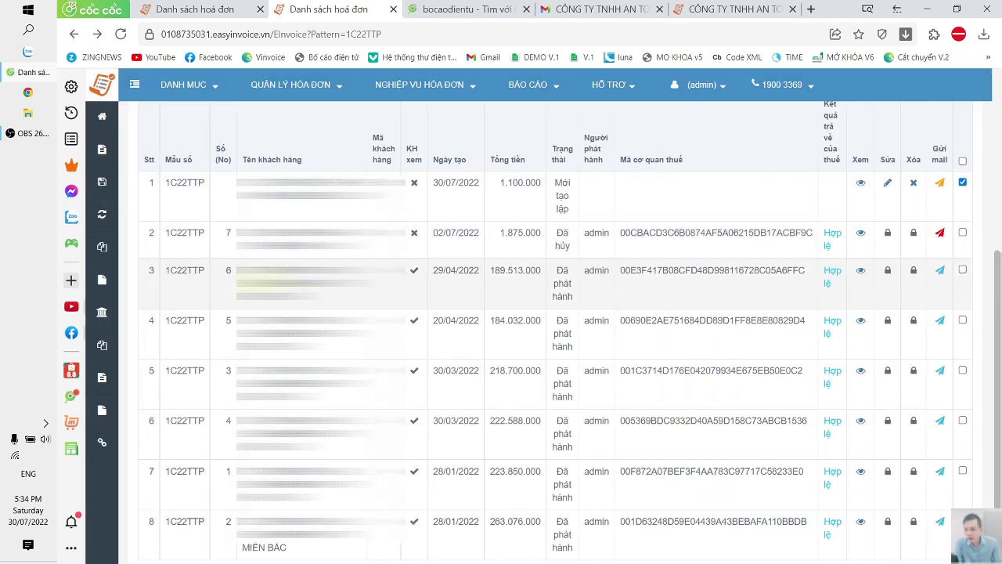
# - Check the email sending record and recipient address field (Địa chỉ email) for invoice 6, then close them without sending
pyautogui.click(941, 272)
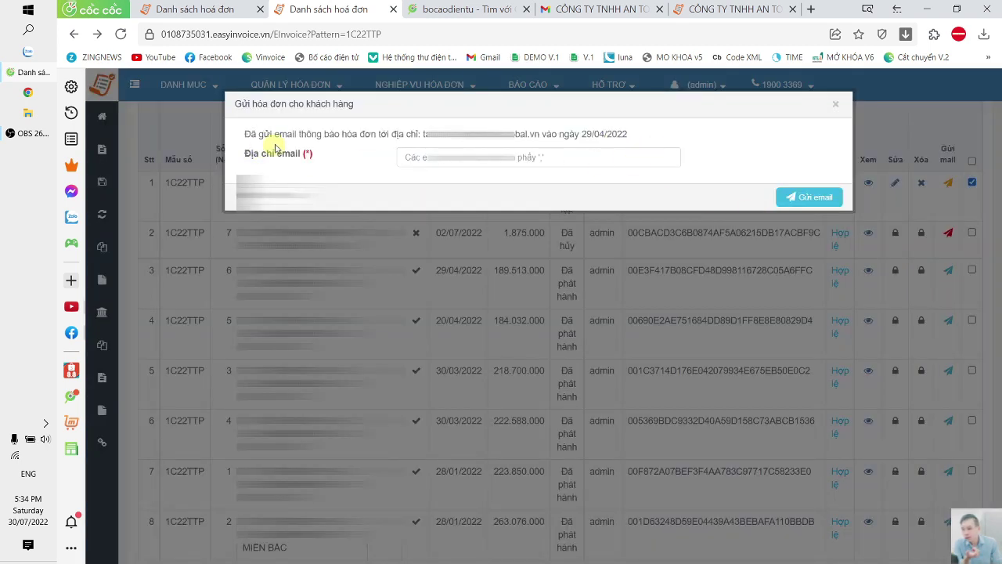
pyautogui.moveTo(249, 133); pyautogui.dragTo(659, 139)
pyautogui.click(659, 138)
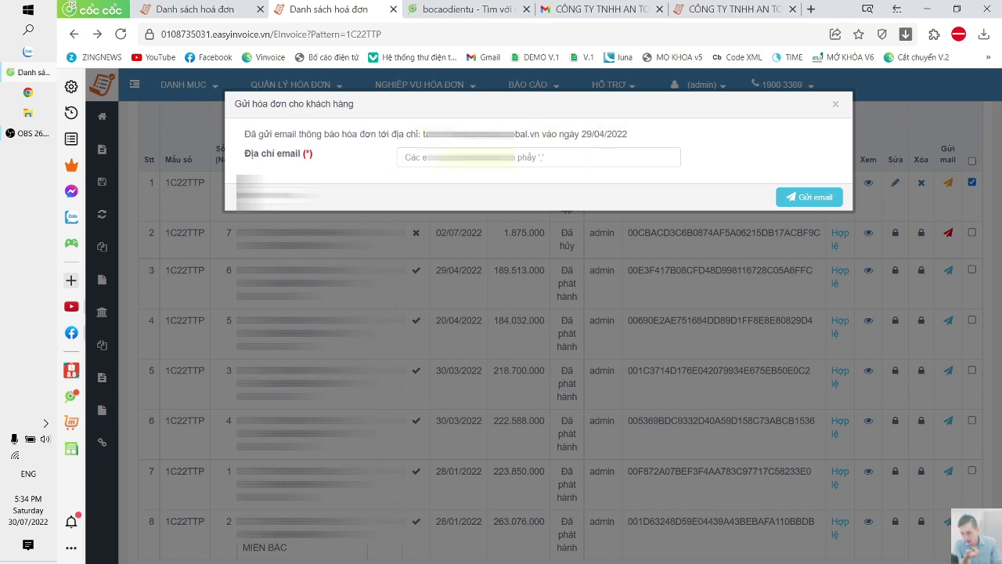
pyautogui.click(408, 158)
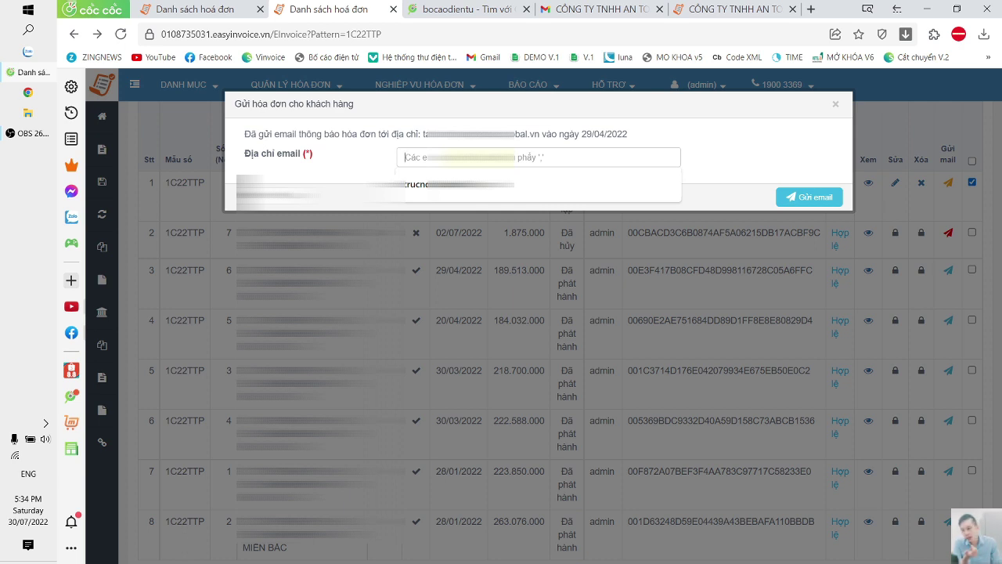
pyautogui.tripleClick(716, 153)
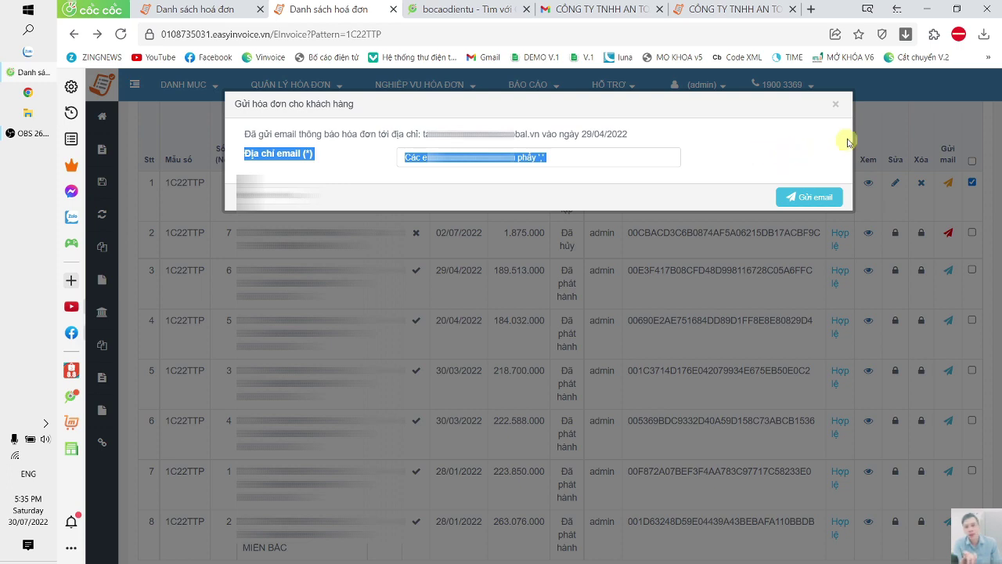
pyautogui.click(836, 106)
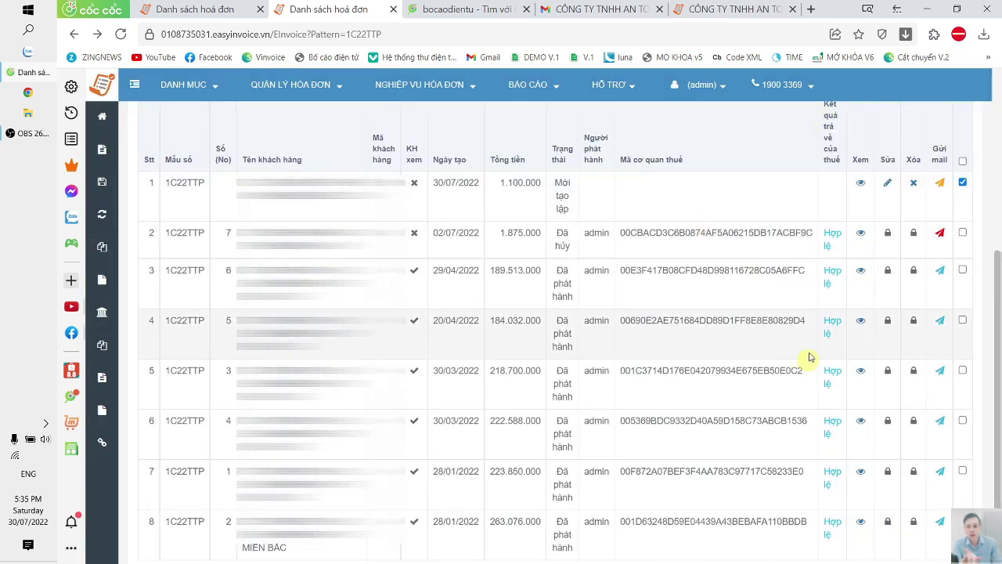